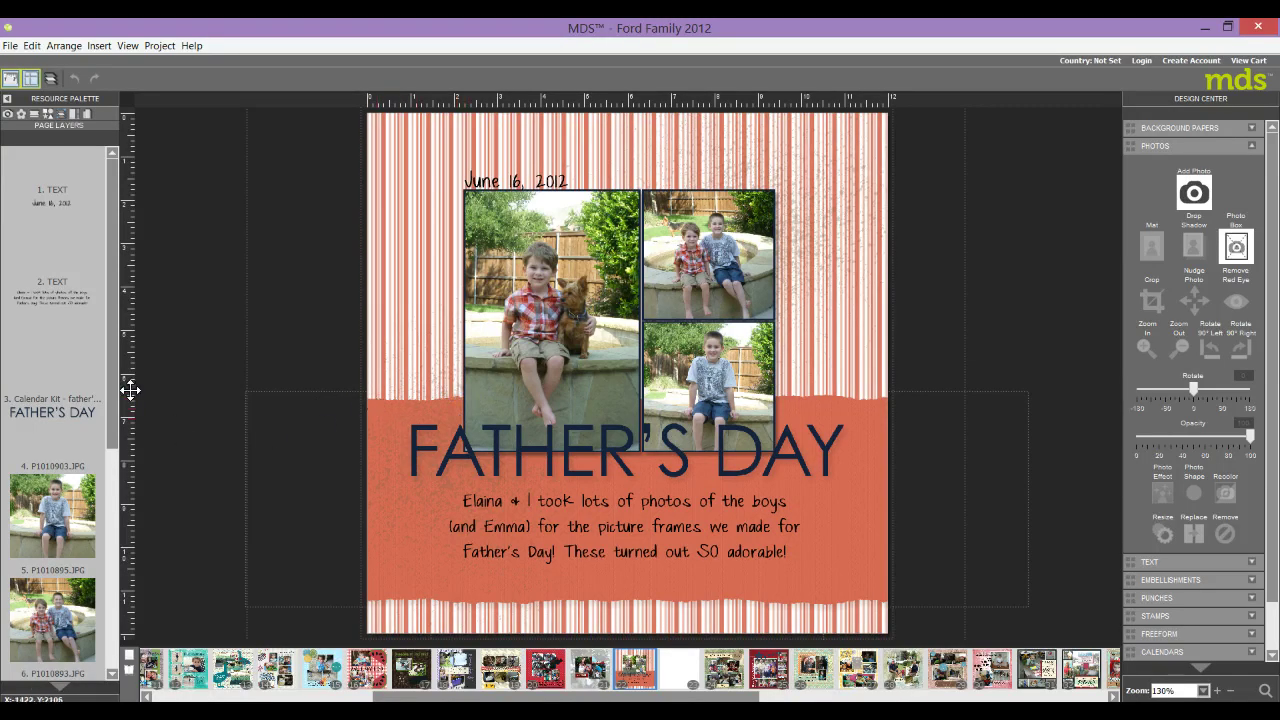
Select the Textured Card Stock strip on the Father's Day page and examine its Rip Photo Edges options, trying the bottom edge before cancelling.
{"action": "left_click_drag", "start_coordinate": [110, 413], "coordinate": [106, 610]}
{"action": "left_click", "coordinate": [55, 530]}
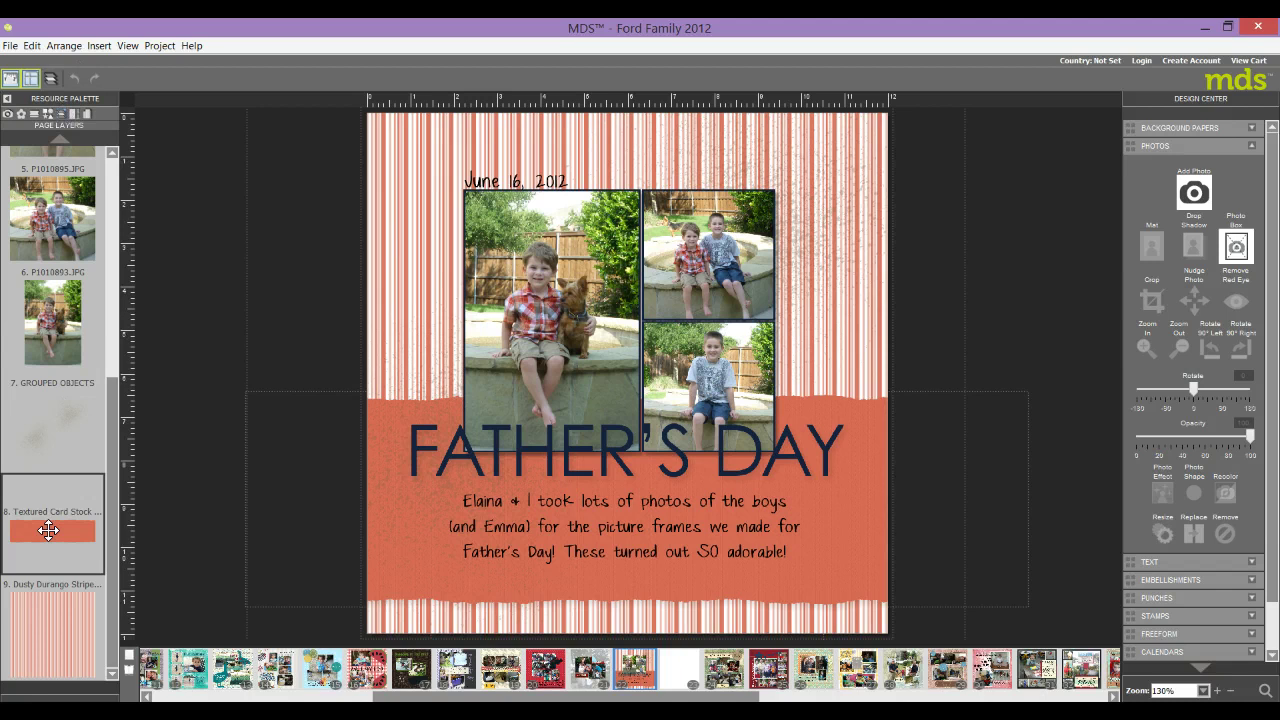
{"action": "left_click", "coordinate": [48, 530]}
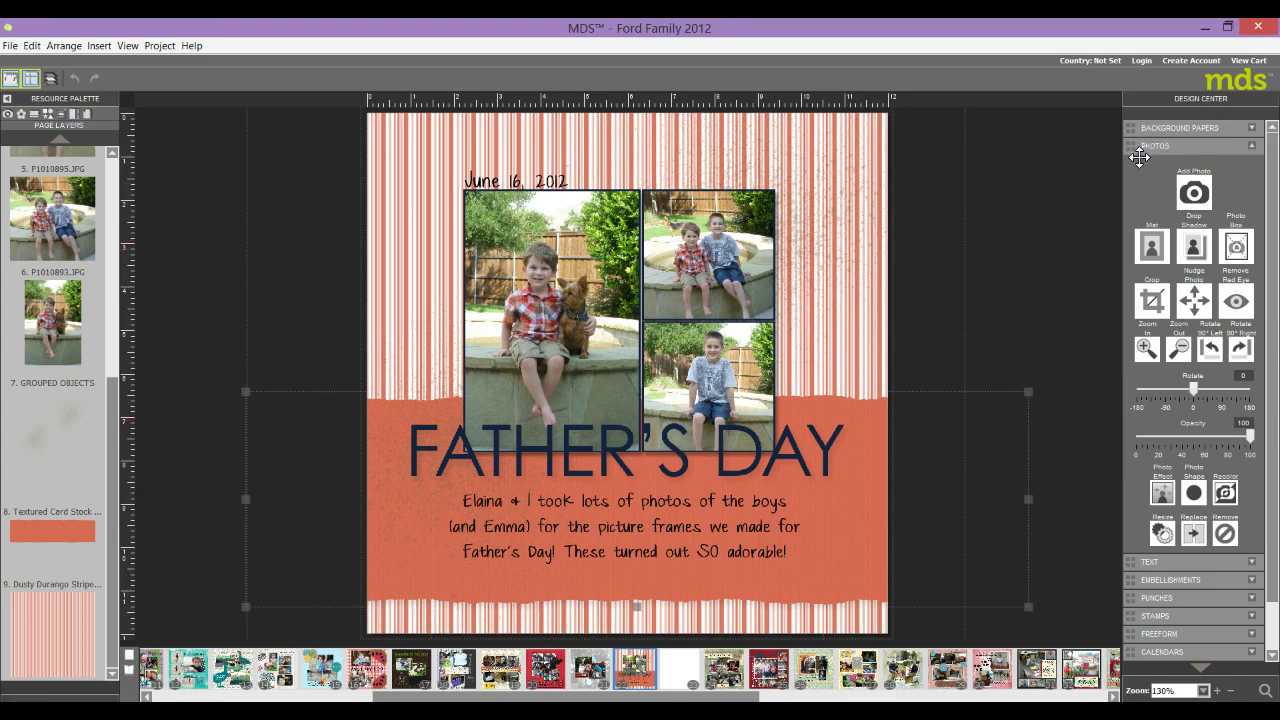
{"action": "right_click", "coordinate": [1000, 445]}
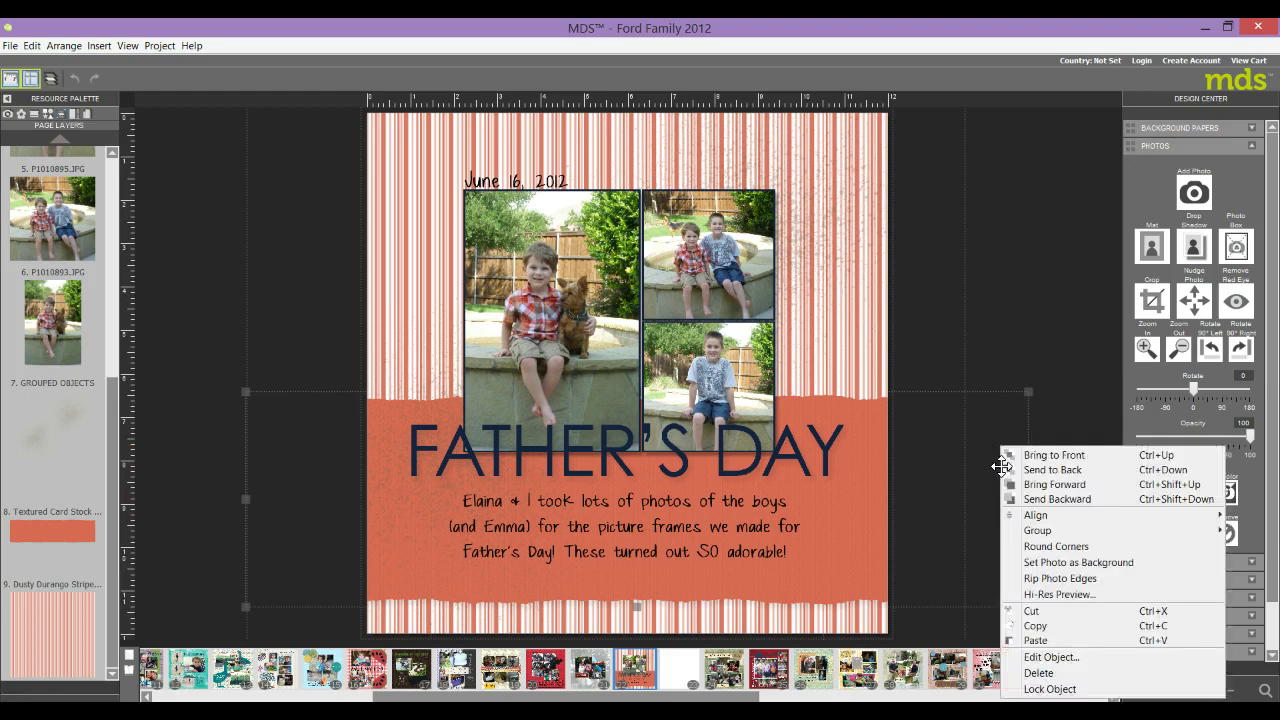
{"action": "left_click", "coordinate": [1032, 578]}
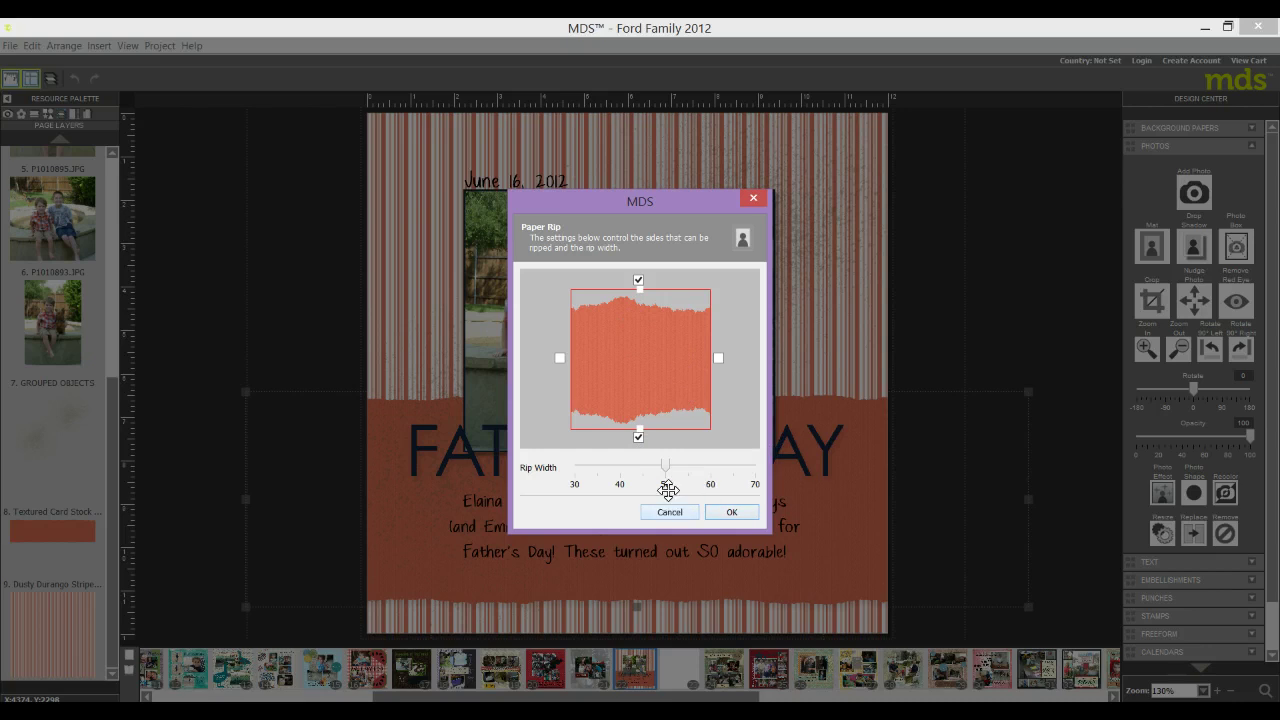
{"action": "left_click", "coordinate": [639, 437]}
{"action": "left_click", "coordinate": [639, 437]}
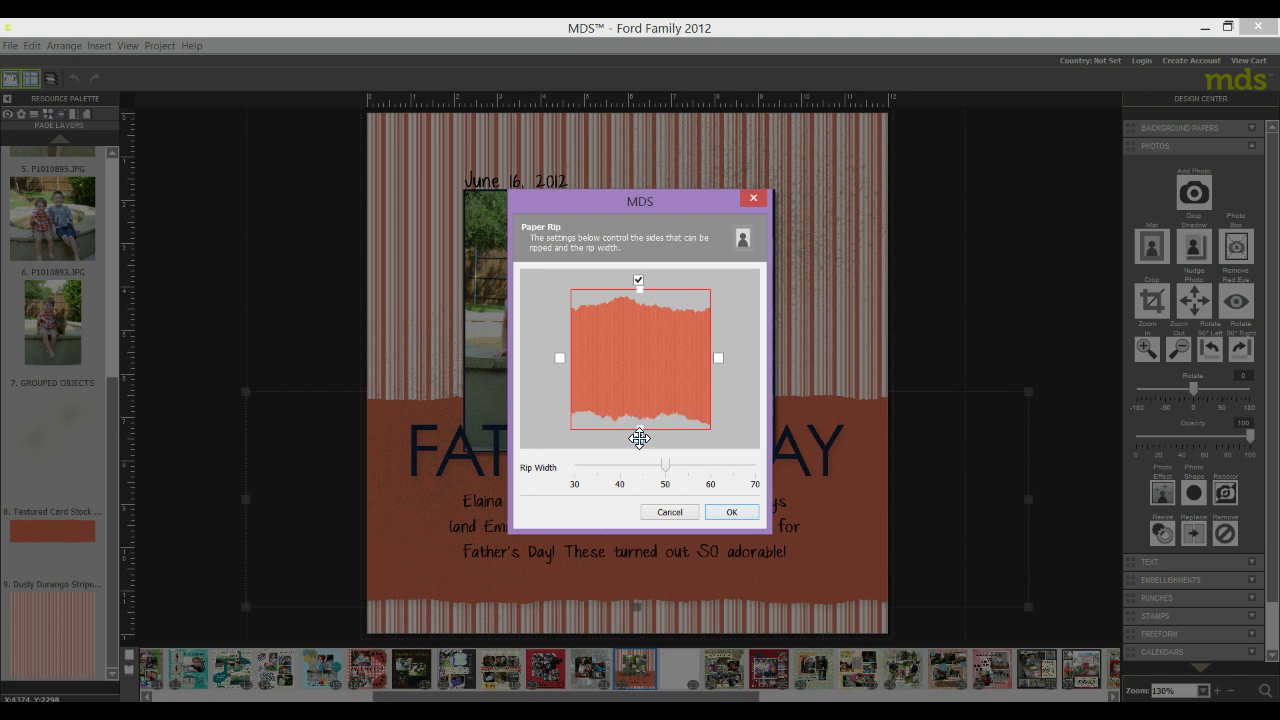
{"action": "left_click", "coordinate": [670, 511]}
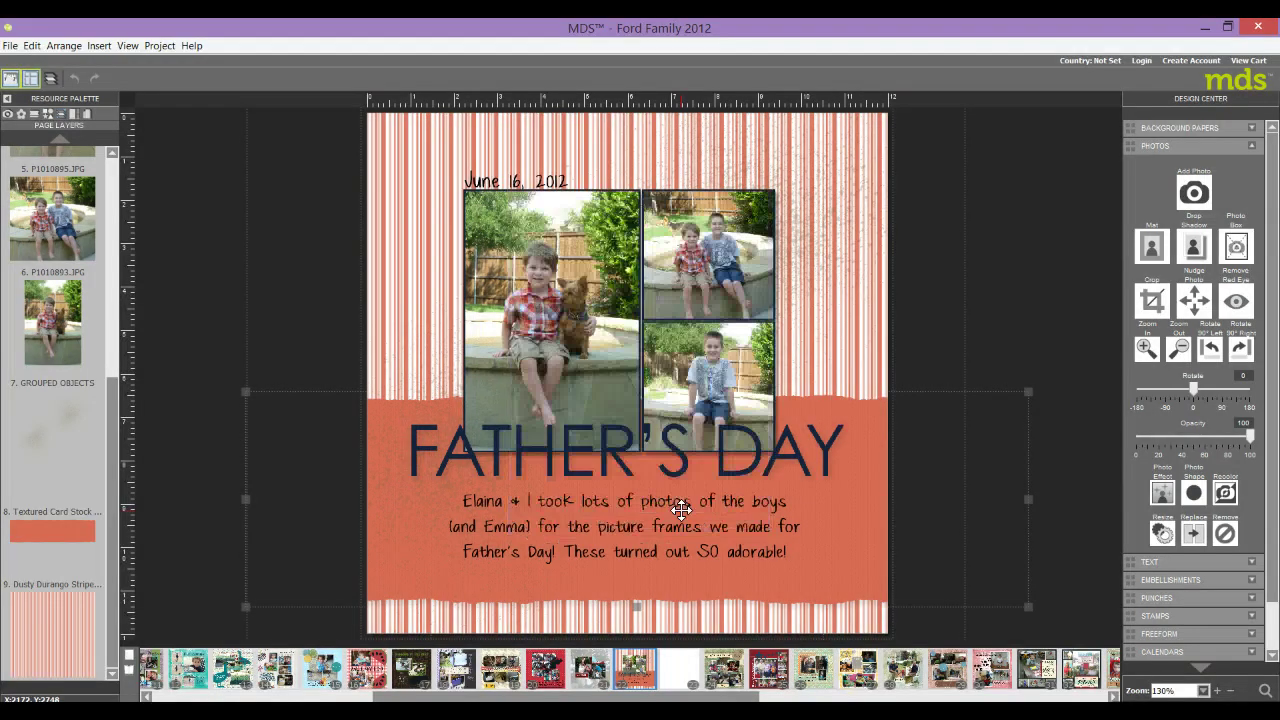
On the blank page after the Father's Day layout, add the blue Brocade textured card stock and enlarge it to fill the page.
{"action": "left_click", "coordinate": [678, 665]}
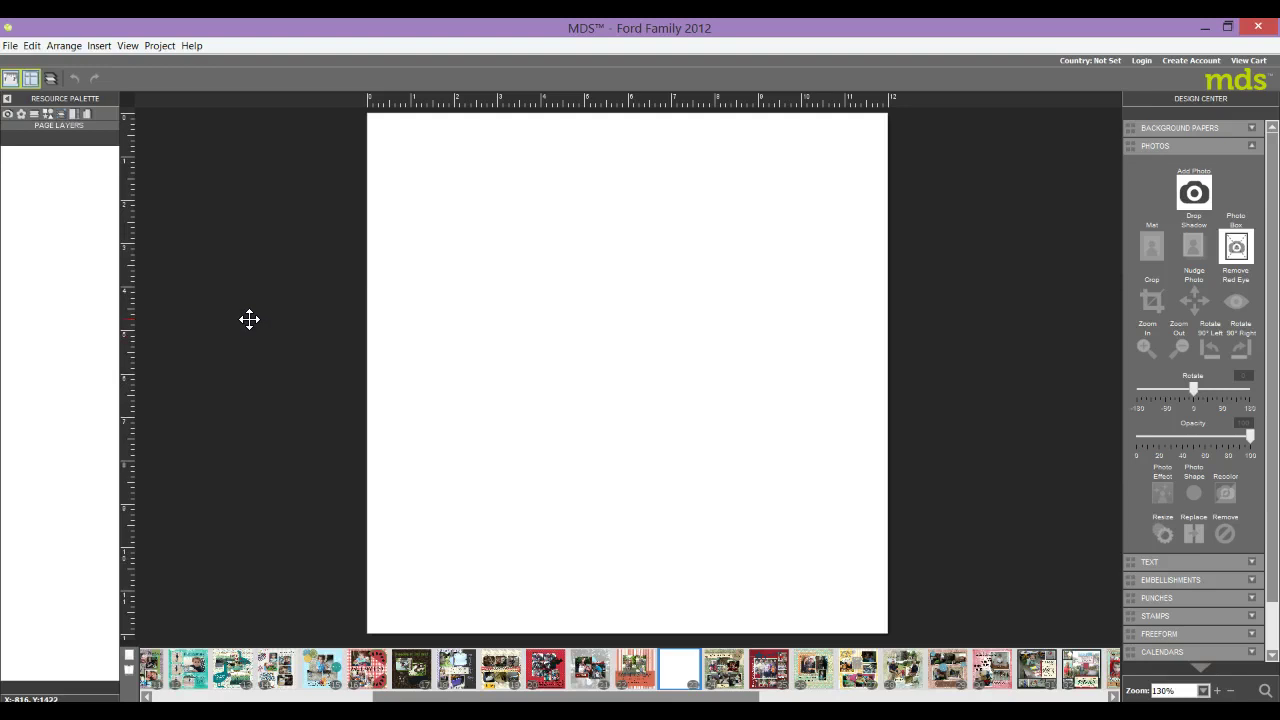
{"action": "left_click", "coordinate": [88, 111]}
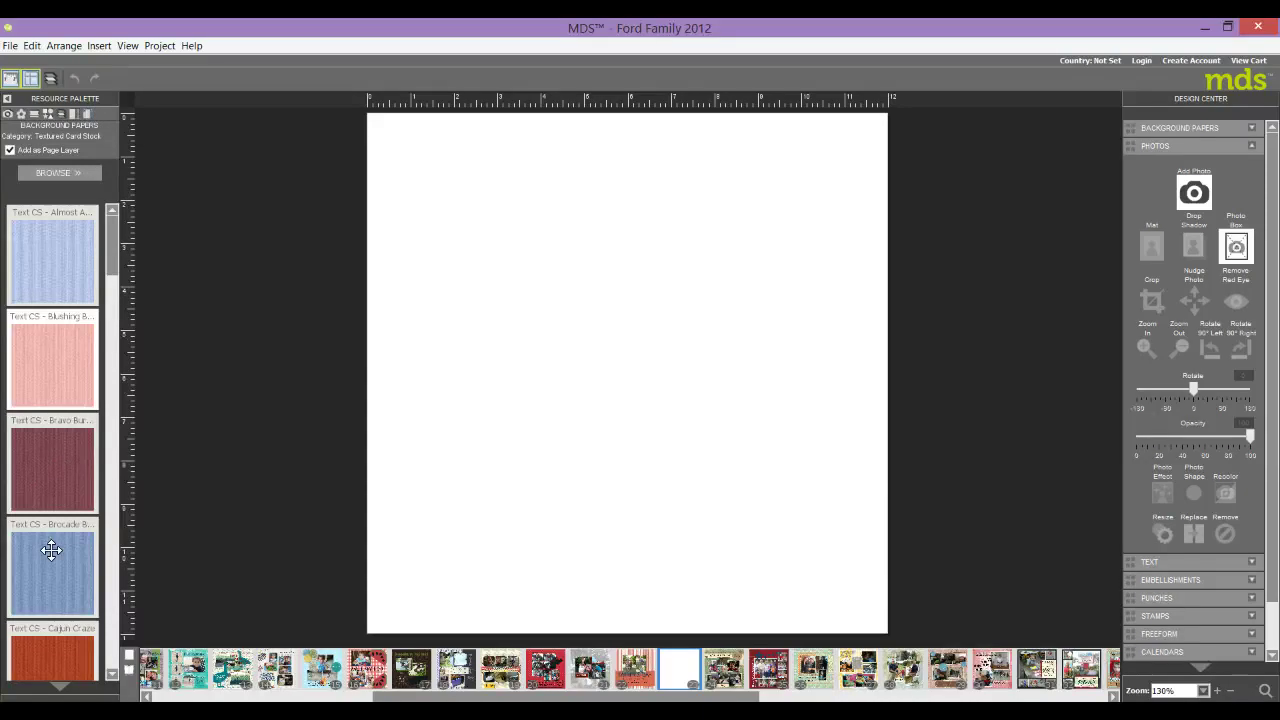
{"action": "left_click_drag", "start_coordinate": [52, 549], "coordinate": [646, 352]}
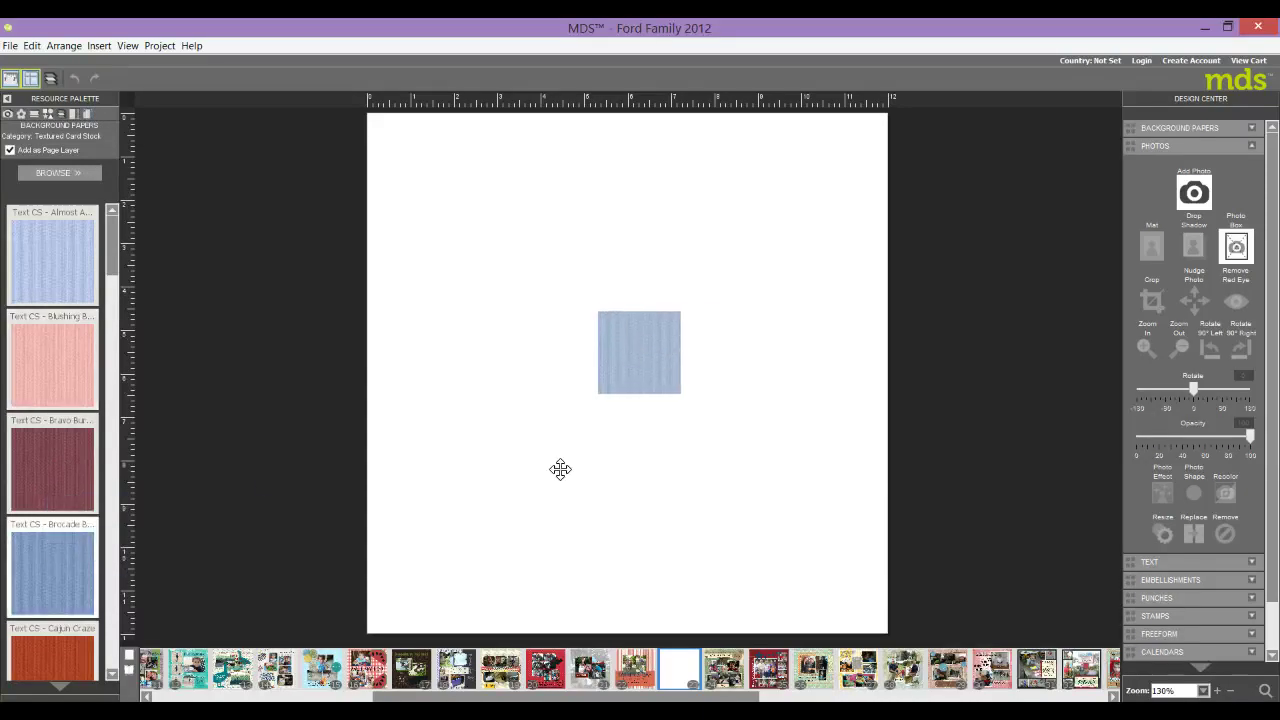
{"action": "left_click", "coordinate": [640, 380]}
{"action": "left_click_drag", "start_coordinate": [652, 356], "coordinate": [441, 179]}
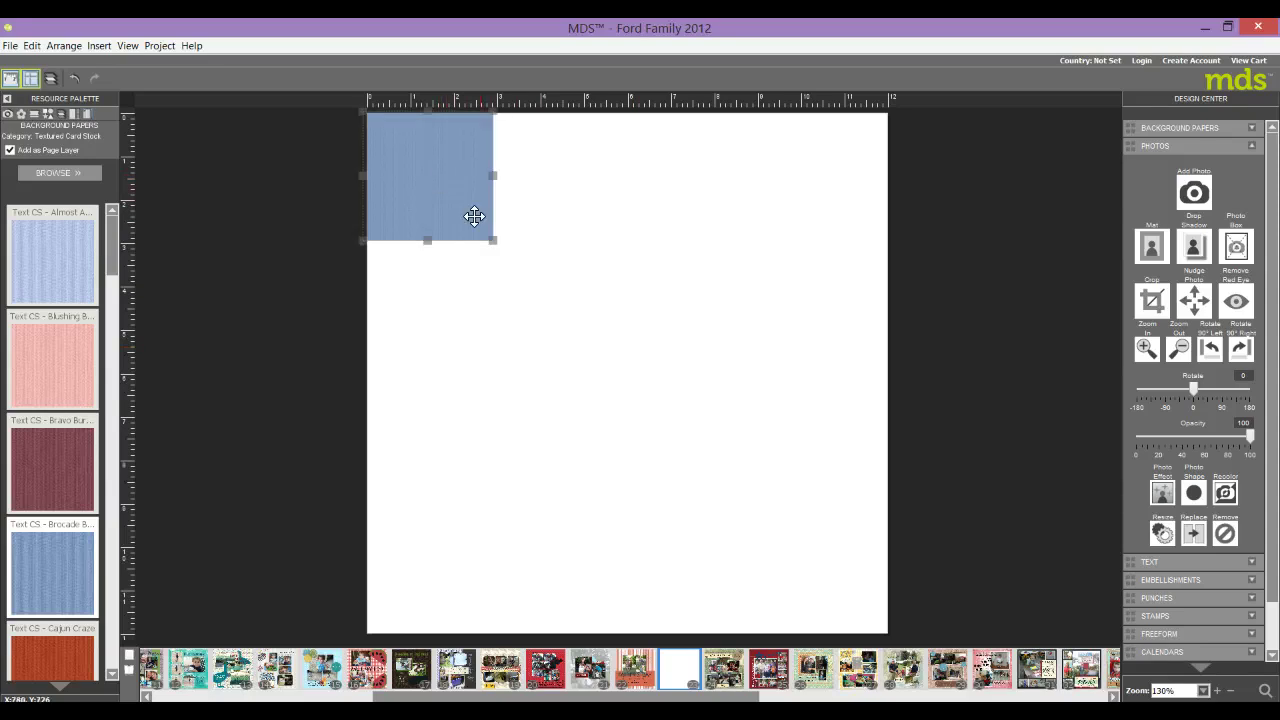
{"action": "left_click_drag", "start_coordinate": [491, 240], "coordinate": [890, 636]}
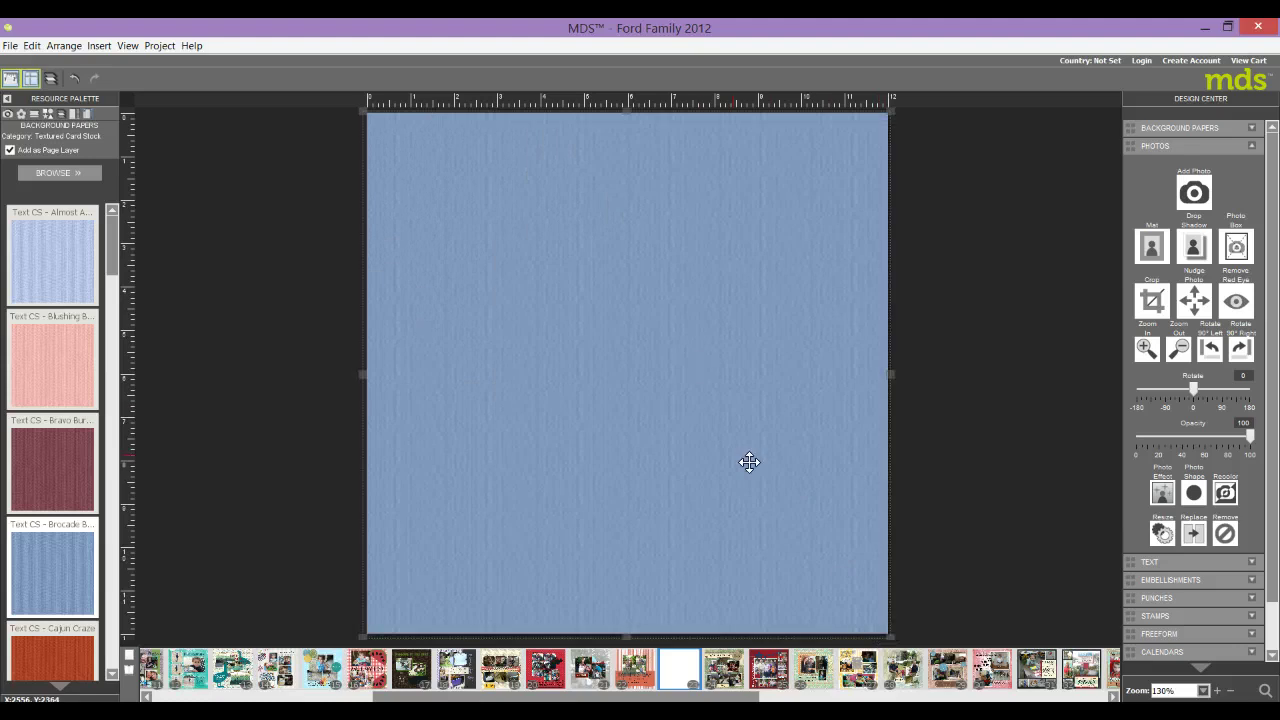
{"action": "left_click", "coordinate": [1180, 347]}
Add the Blushing textured card stock, enlarge it to about 5.5 inches square, and place it in the page's upper left area.
{"action": "left_click_drag", "start_coordinate": [48, 360], "coordinate": [531, 303]}
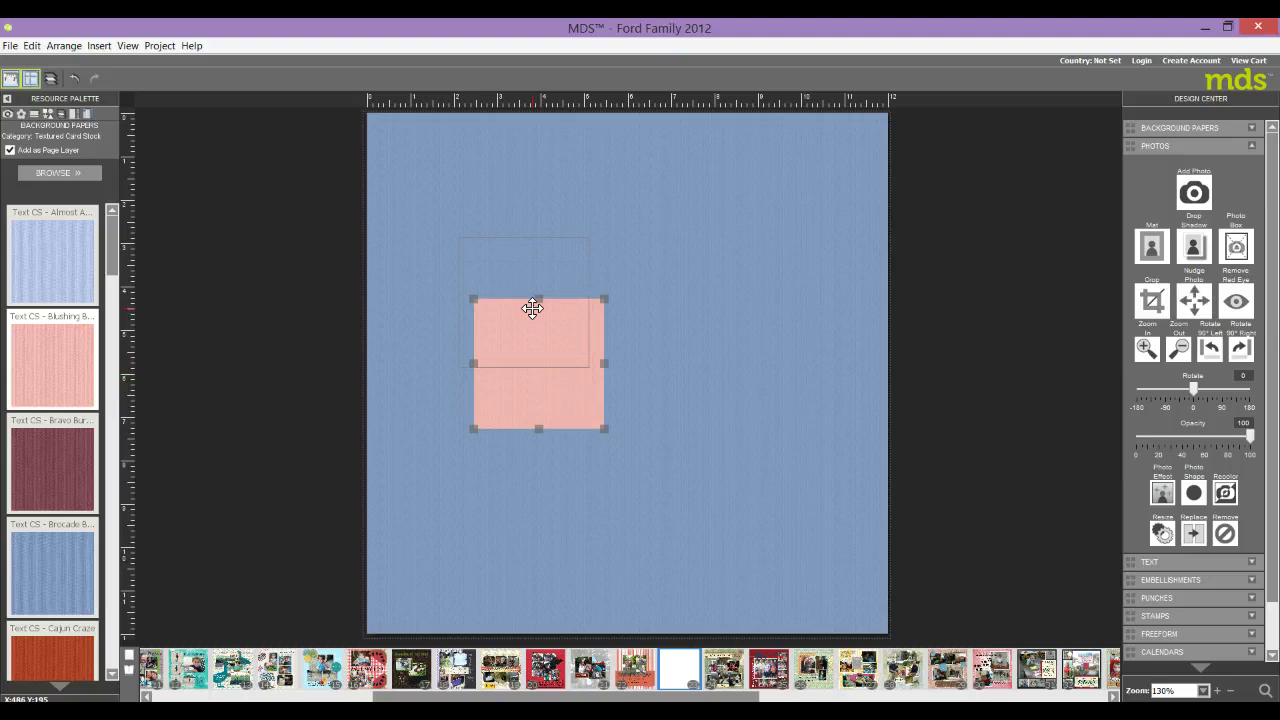
{"action": "left_click_drag", "start_coordinate": [589, 366], "coordinate": [686, 474]}
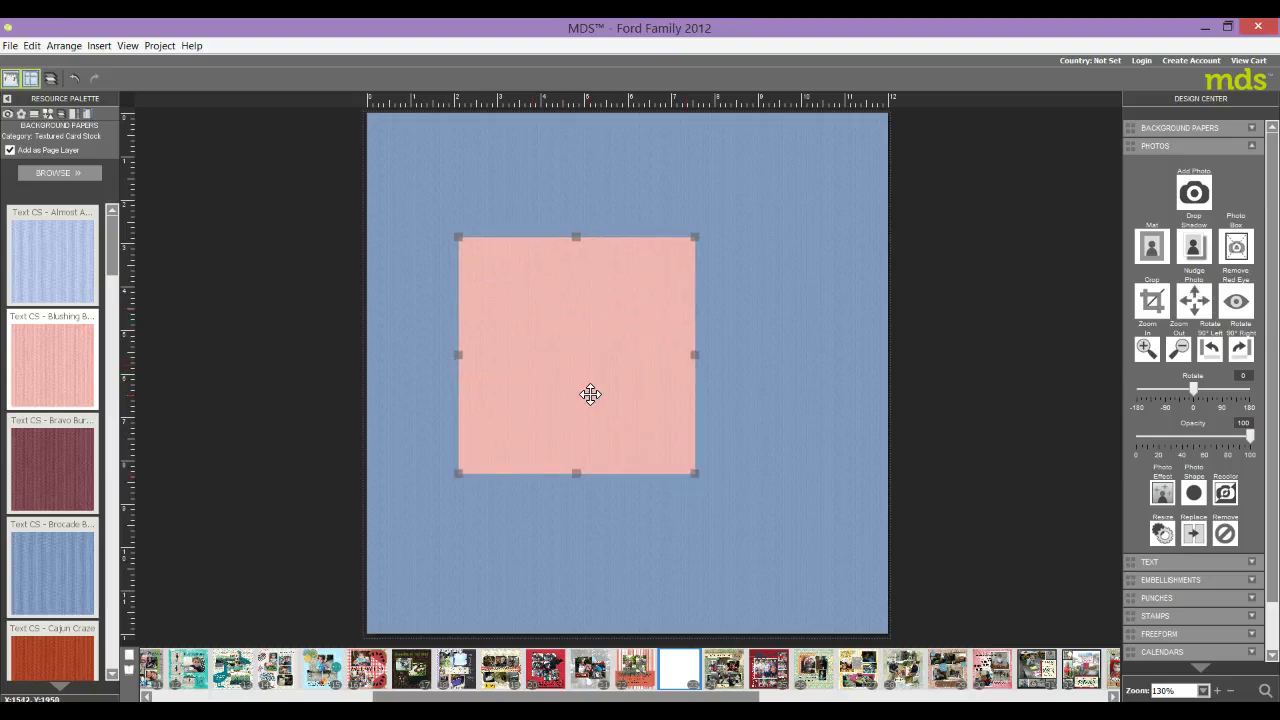
{"action": "left_click_drag", "start_coordinate": [589, 391], "coordinate": [550, 329]}
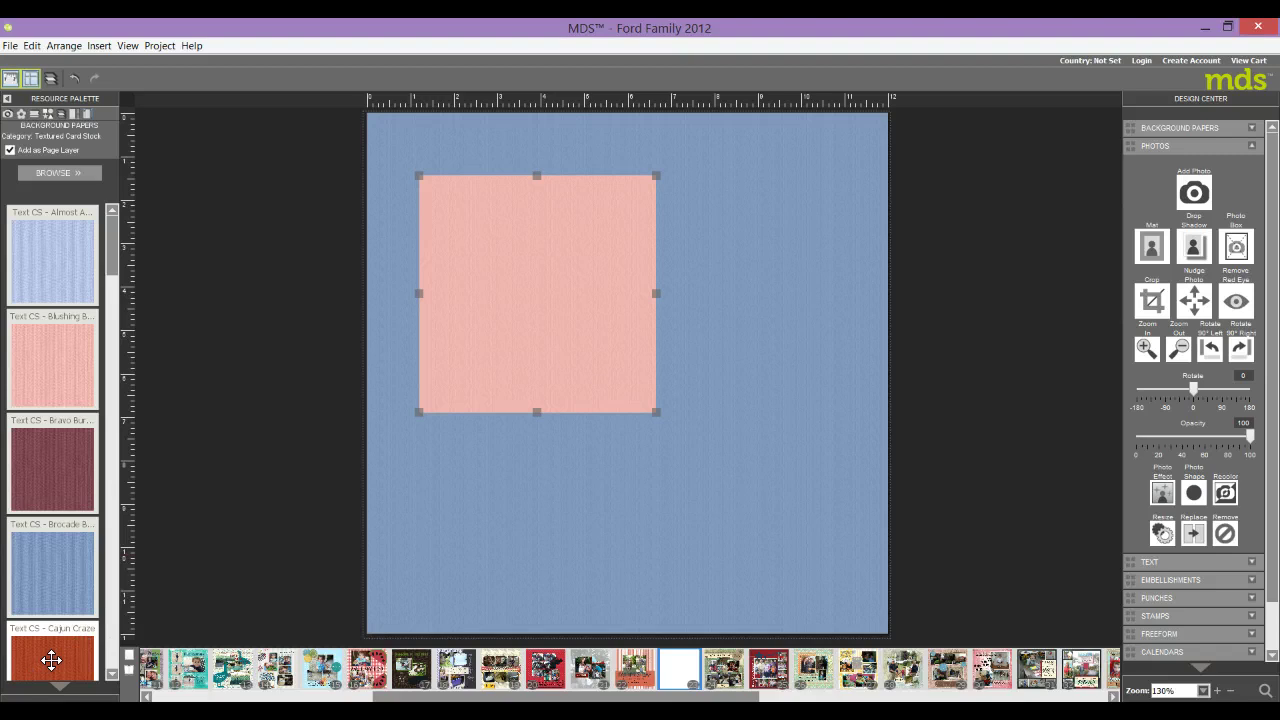
Add the Cajun Craze textured card stock, enlarge it to about 5 inches square, and position it overlapping the pink square's lower right corner.
{"action": "left_click_drag", "start_coordinate": [51, 660], "coordinate": [689, 448]}
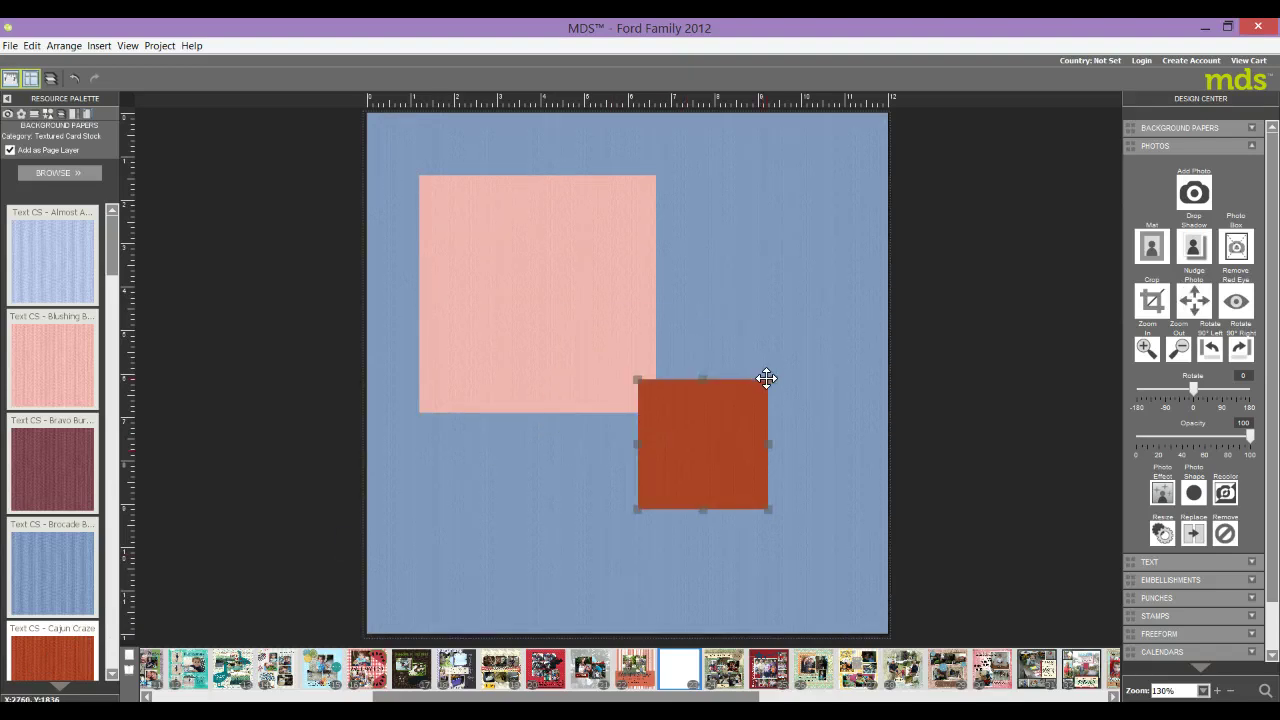
{"action": "left_click_drag", "start_coordinate": [766, 378], "coordinate": [845, 292]}
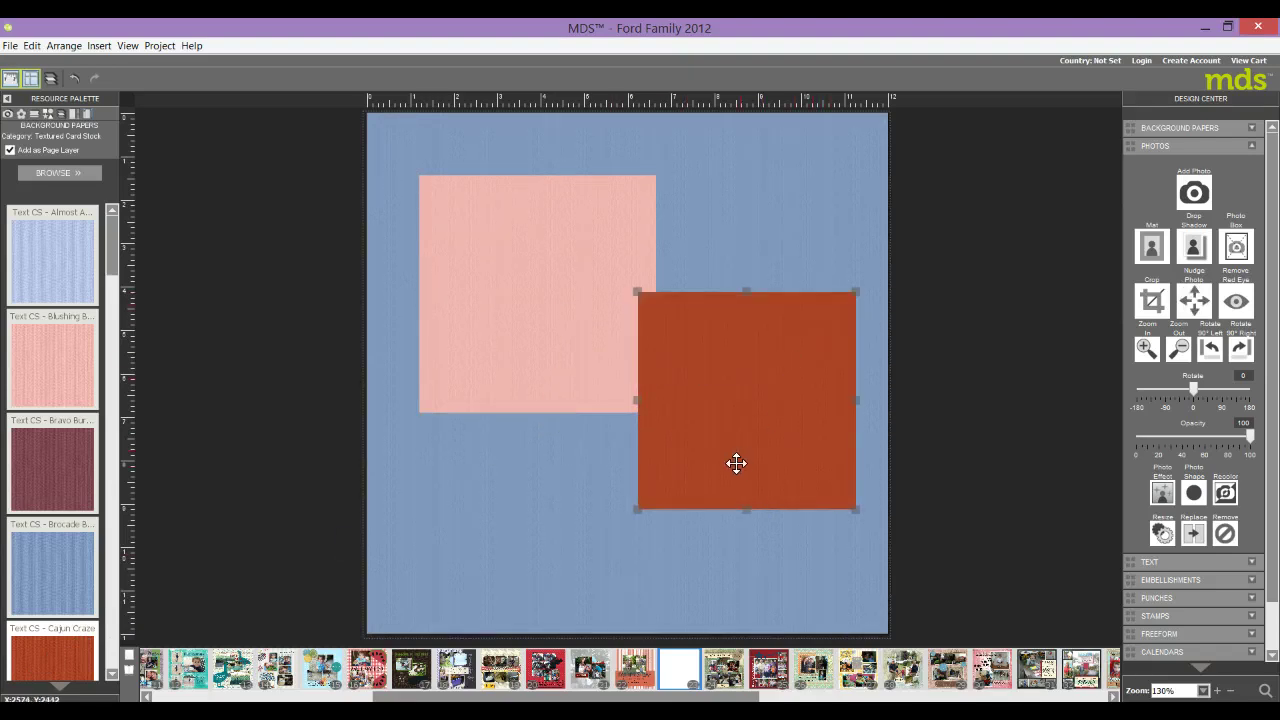
{"action": "left_click_drag", "start_coordinate": [736, 463], "coordinate": [703, 407]}
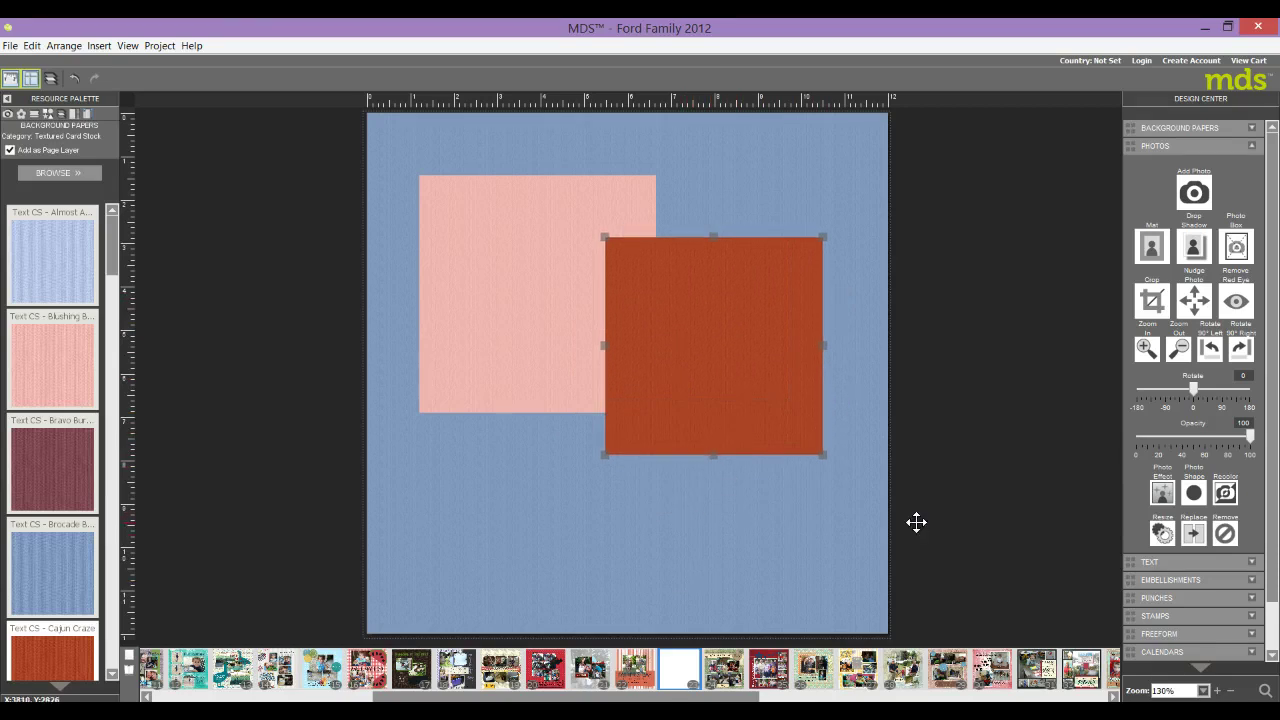
{"action": "left_click", "coordinate": [966, 509]}
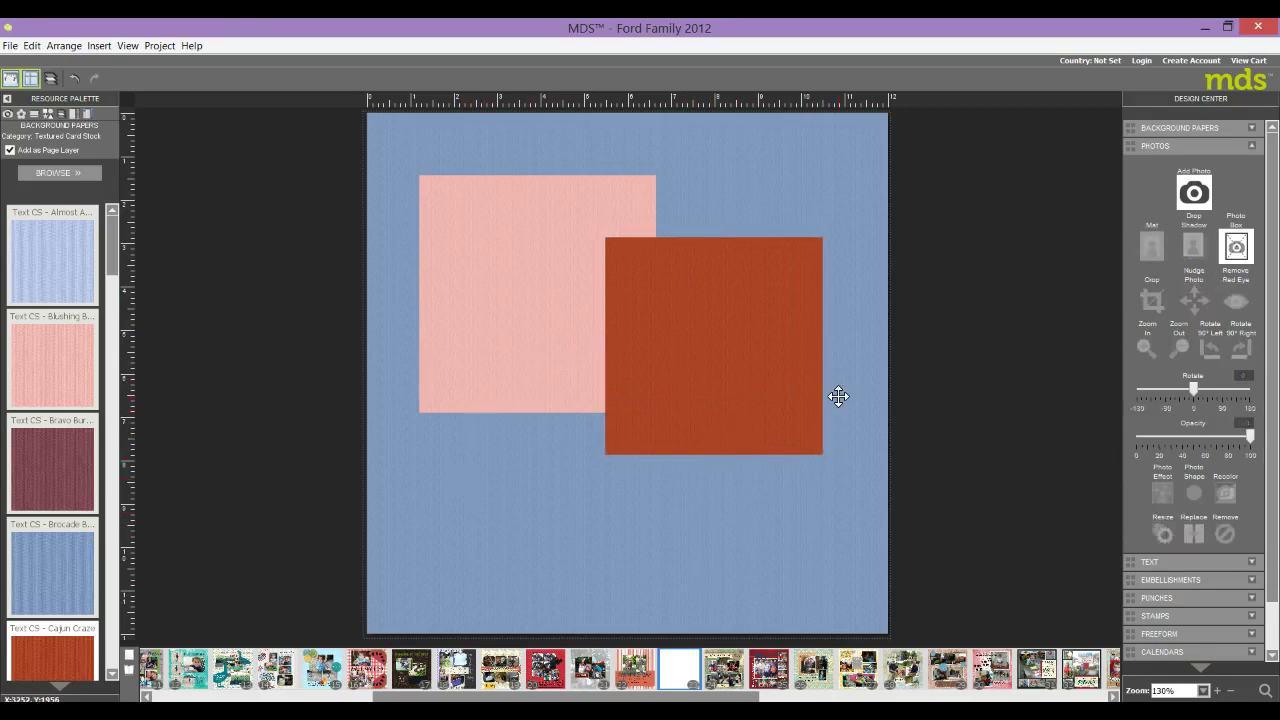
{"action": "left_click_drag", "start_coordinate": [720, 380], "coordinate": [703, 408]}
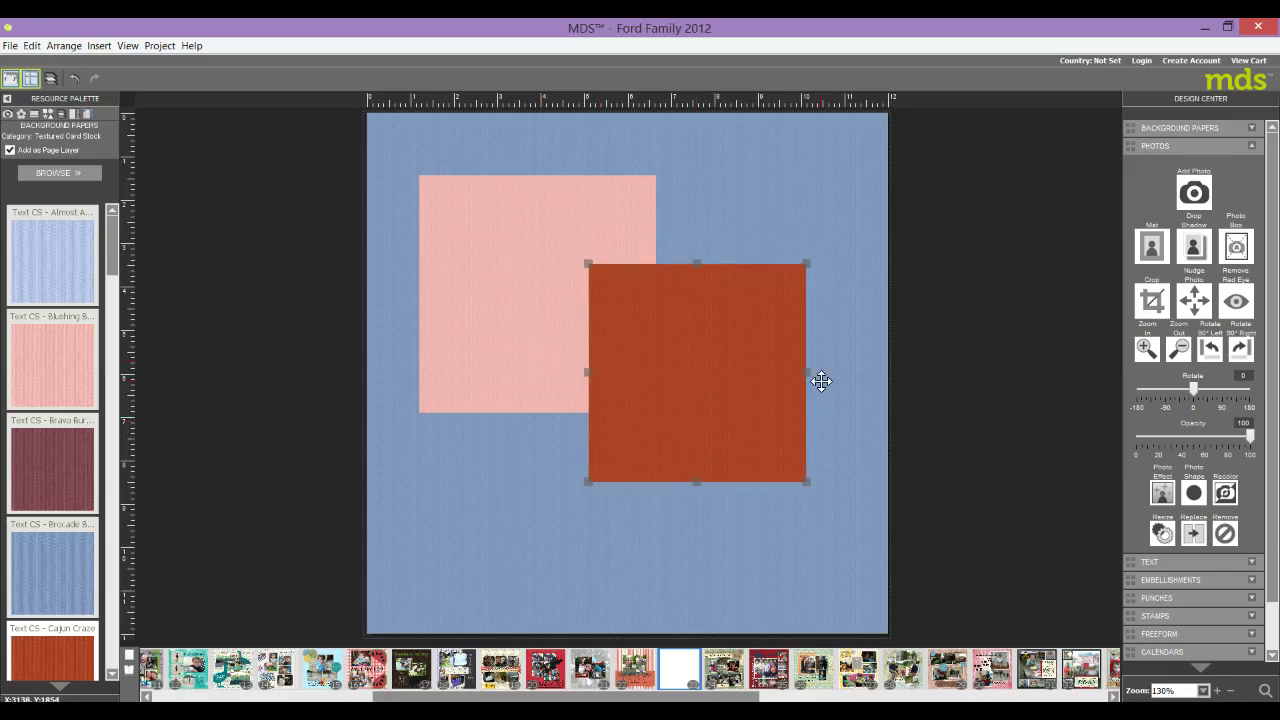
Add a black mat of size 3 to the Cajun Craze square and apply it to all photos on this page.
{"action": "left_click", "coordinate": [1152, 240]}
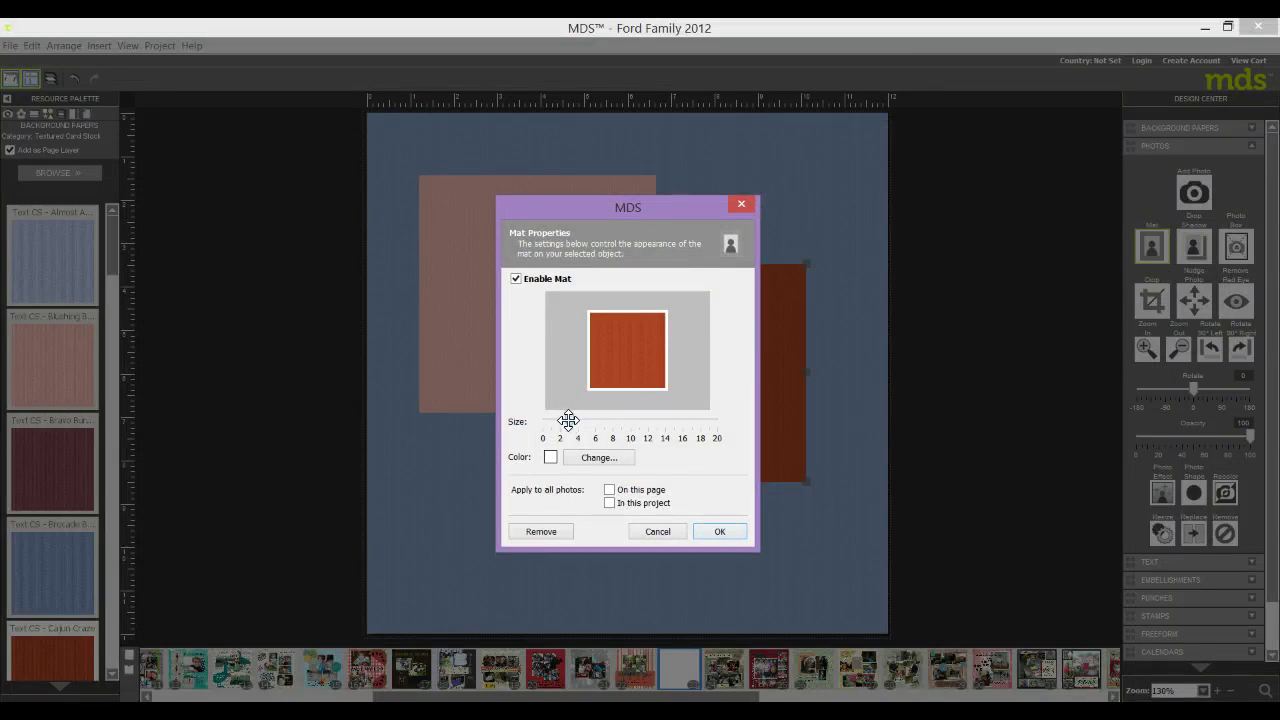
{"action": "left_click_drag", "start_coordinate": [565, 421], "coordinate": [567, 422]}
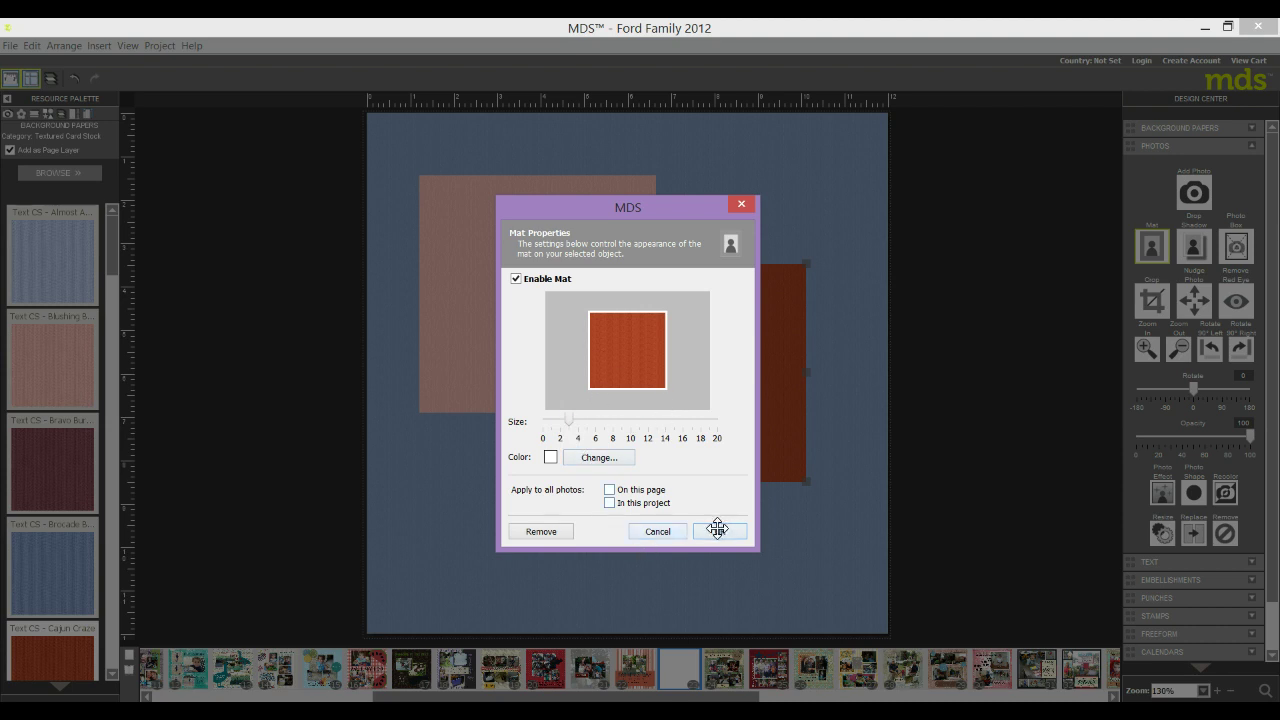
{"action": "left_click", "coordinate": [606, 489]}
{"action": "left_click", "coordinate": [551, 457]}
{"action": "left_click", "coordinate": [749, 360]}
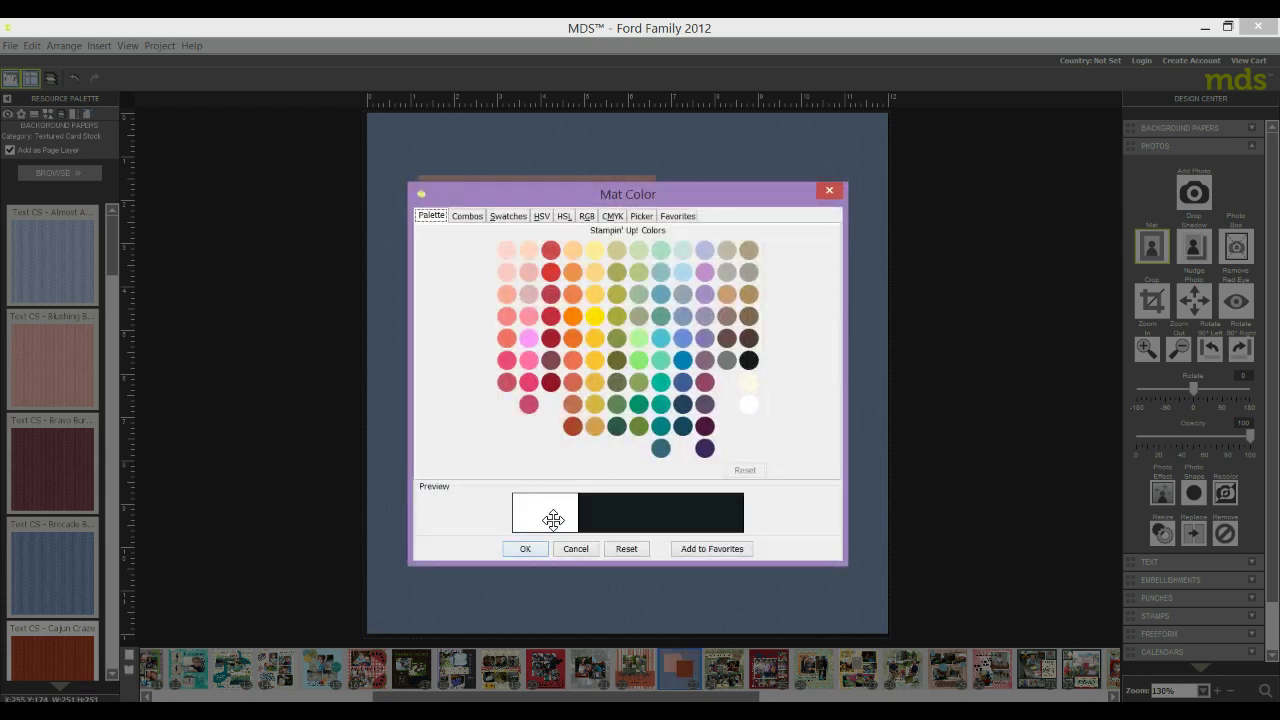
{"action": "left_click", "coordinate": [525, 548]}
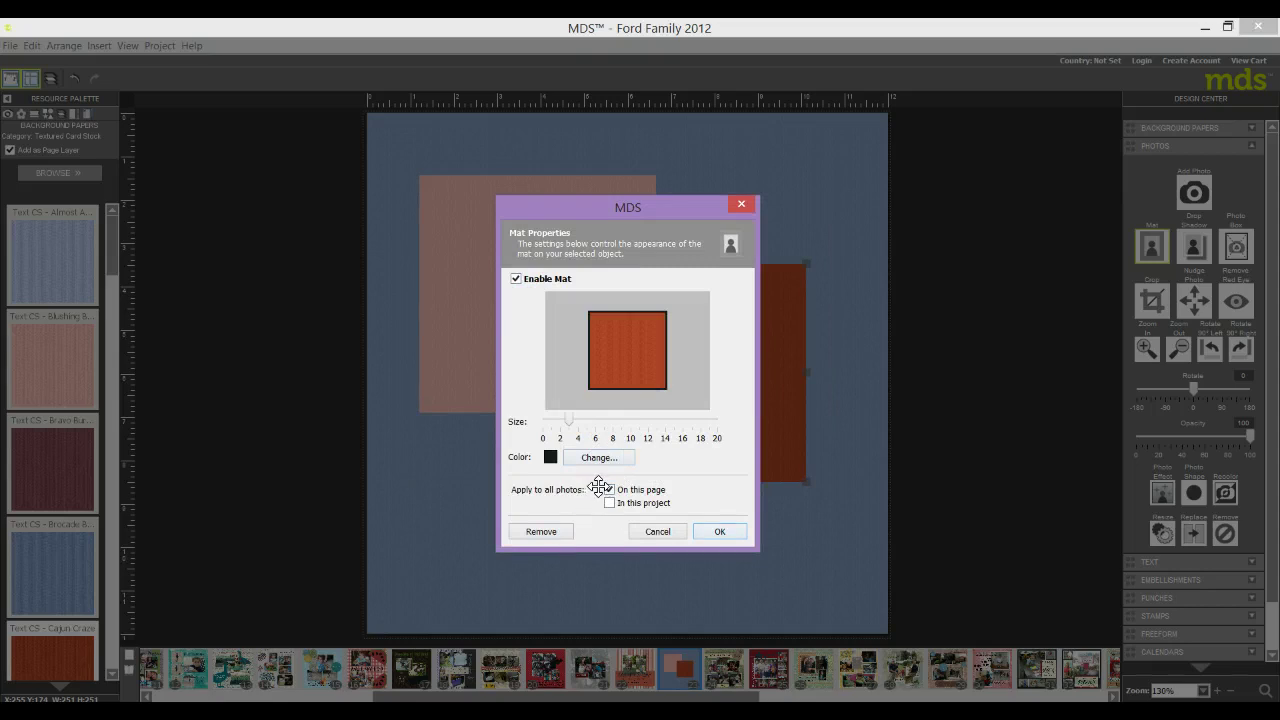
{"action": "left_click", "coordinate": [608, 489]}
{"action": "left_click", "coordinate": [731, 530]}
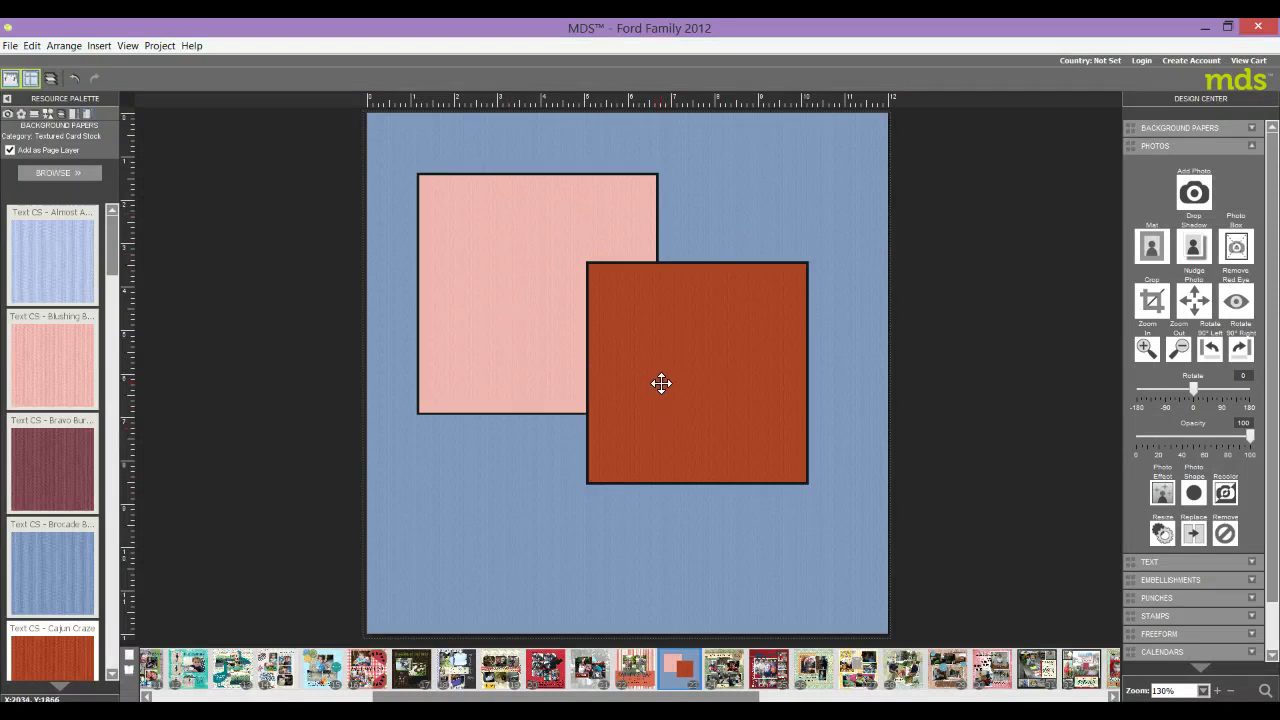
Try lowering the blue background paper's opacity to about 20, and restore it to 100.
{"action": "left_click", "coordinate": [634, 548]}
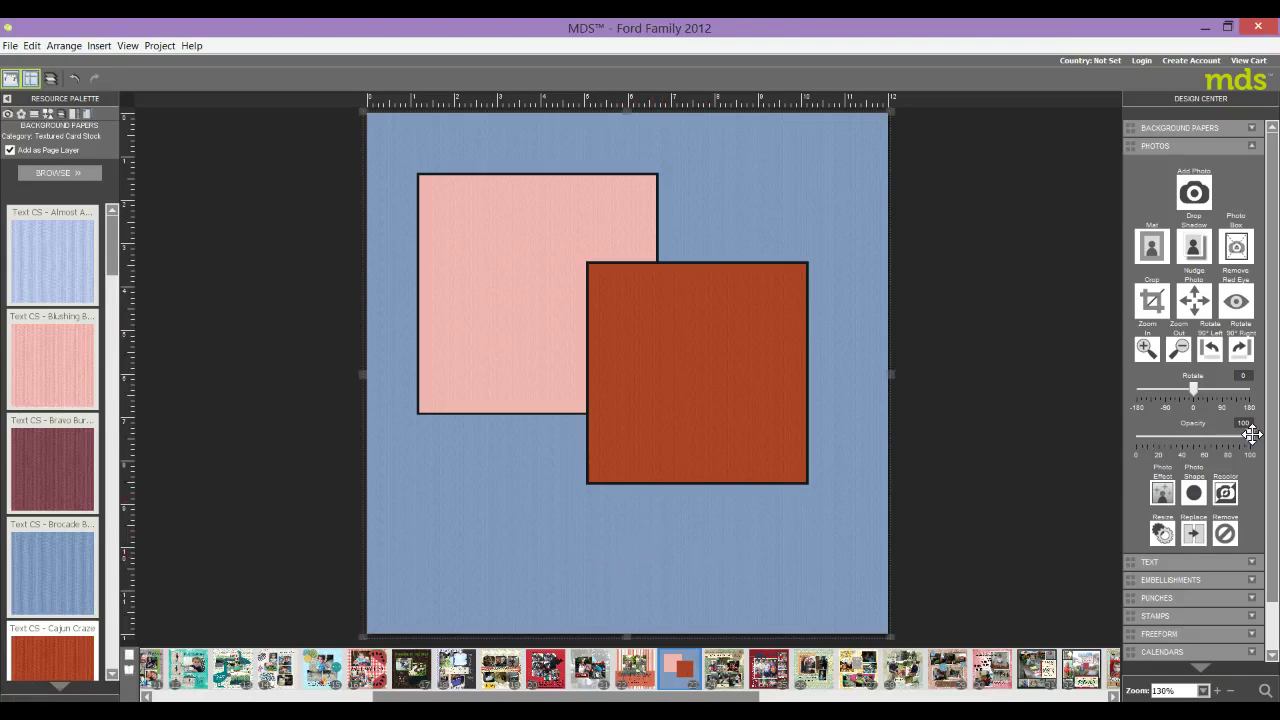
{"action": "left_click_drag", "start_coordinate": [1252, 435], "coordinate": [1160, 440]}
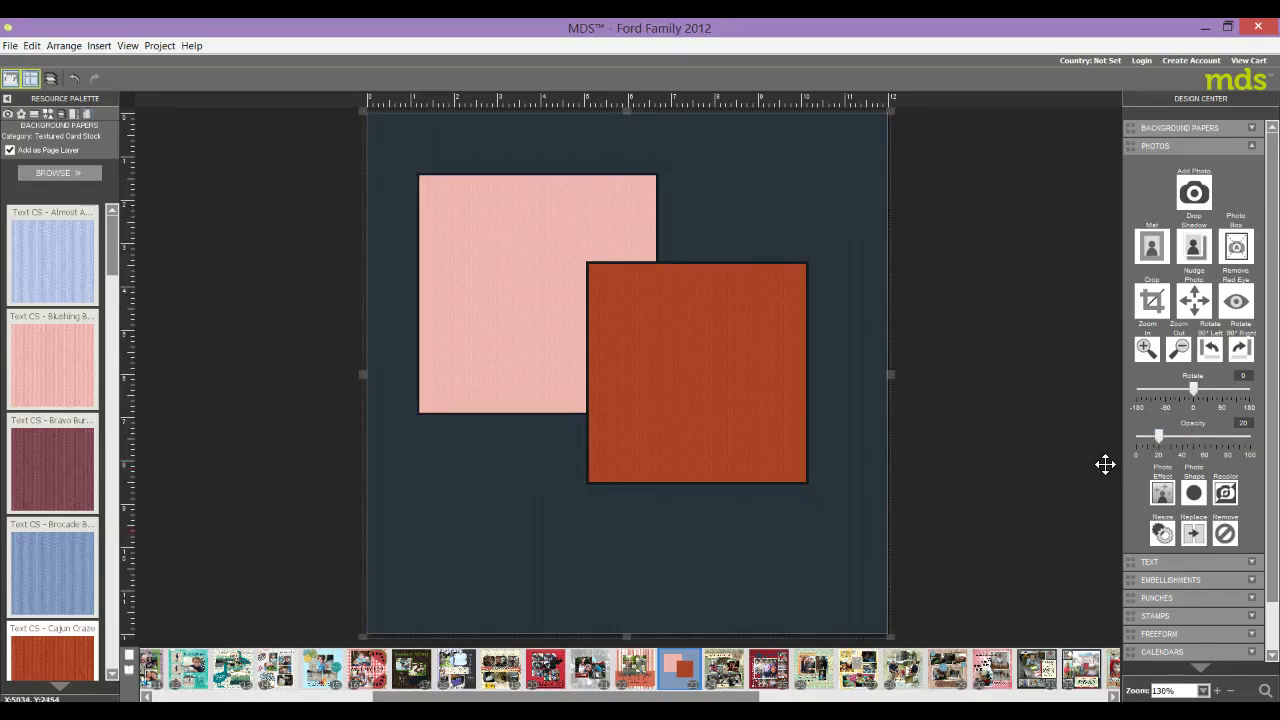
{"action": "left_click_drag", "start_coordinate": [1190, 437], "coordinate": [1230, 435]}
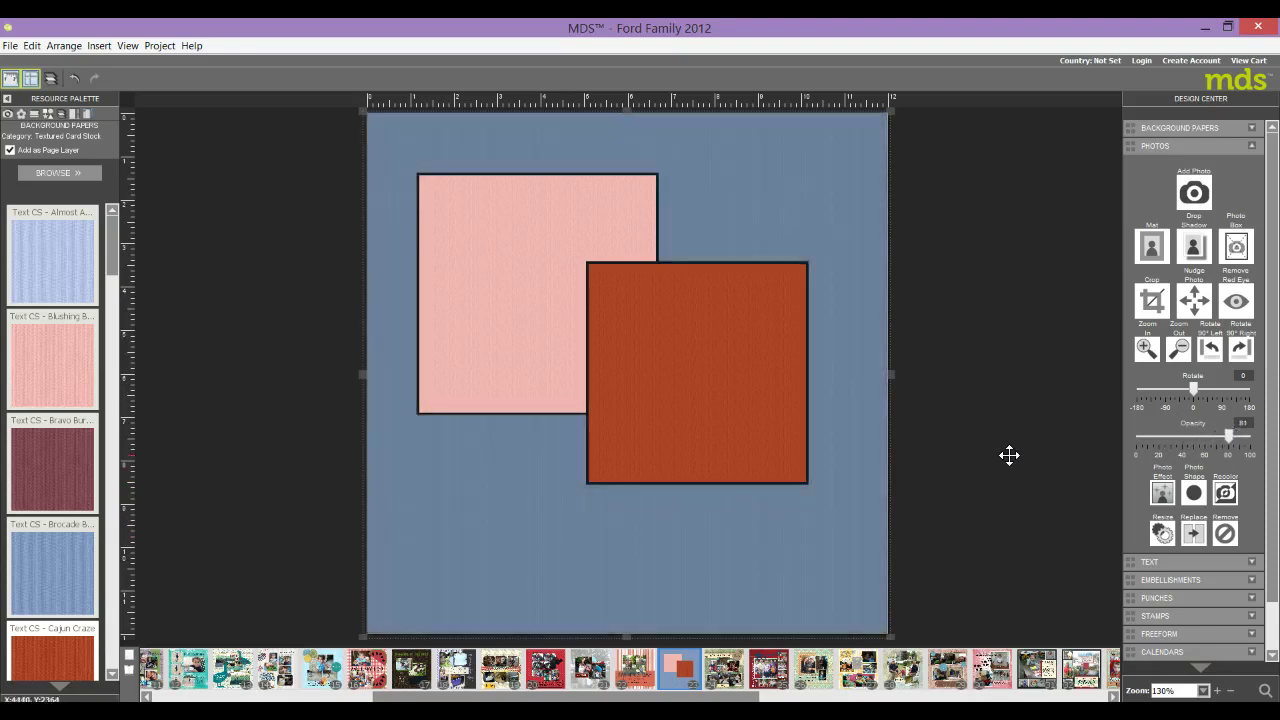
{"action": "left_click_drag", "start_coordinate": [1233, 436], "coordinate": [1250, 436]}
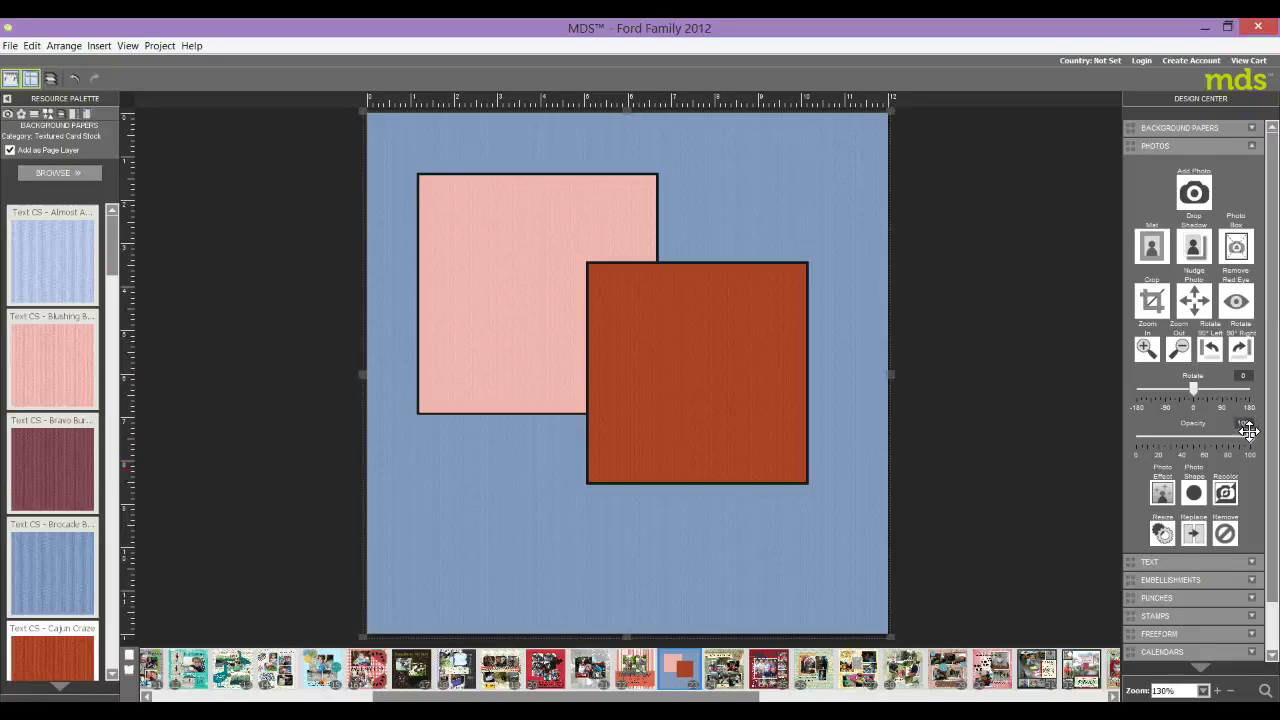
{"action": "left_click_drag", "start_coordinate": [1249, 431], "coordinate": [1158, 436]}
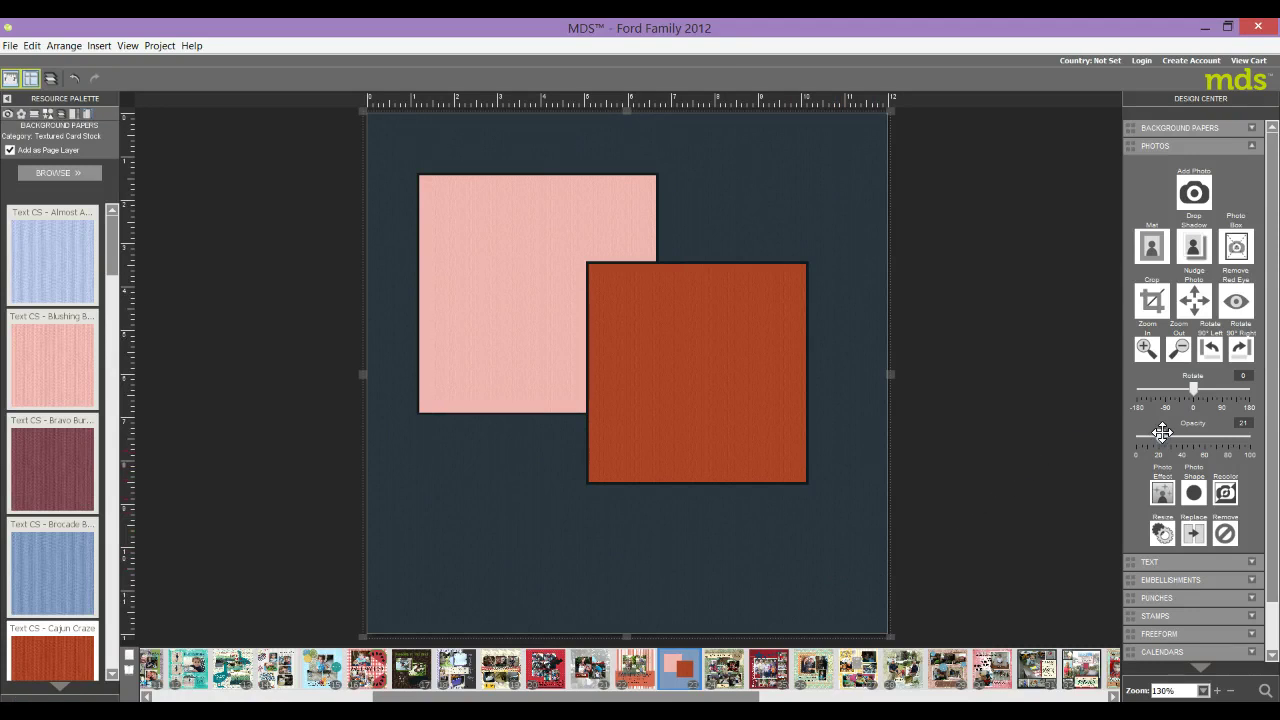
{"action": "left_click_drag", "start_coordinate": [1162, 432], "coordinate": [1255, 433]}
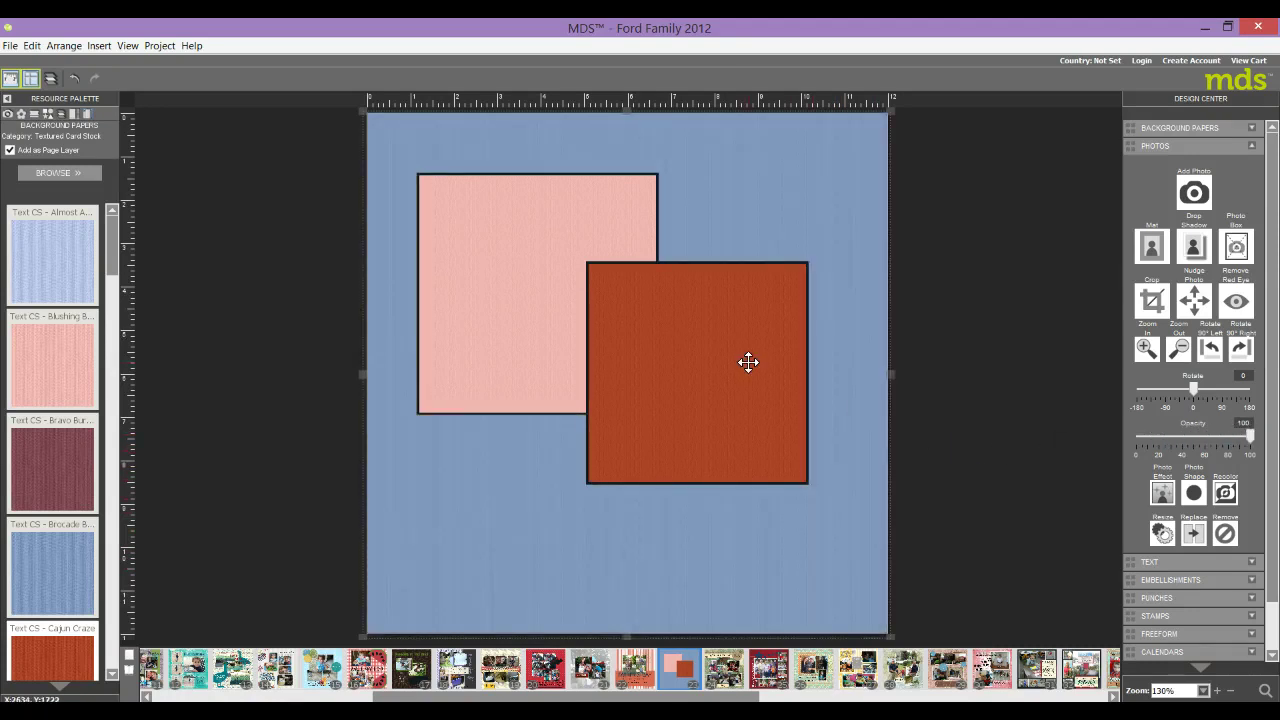
Set the mat size to 0 and apply it to all photos on this page.
{"action": "left_click", "coordinate": [1155, 247]}
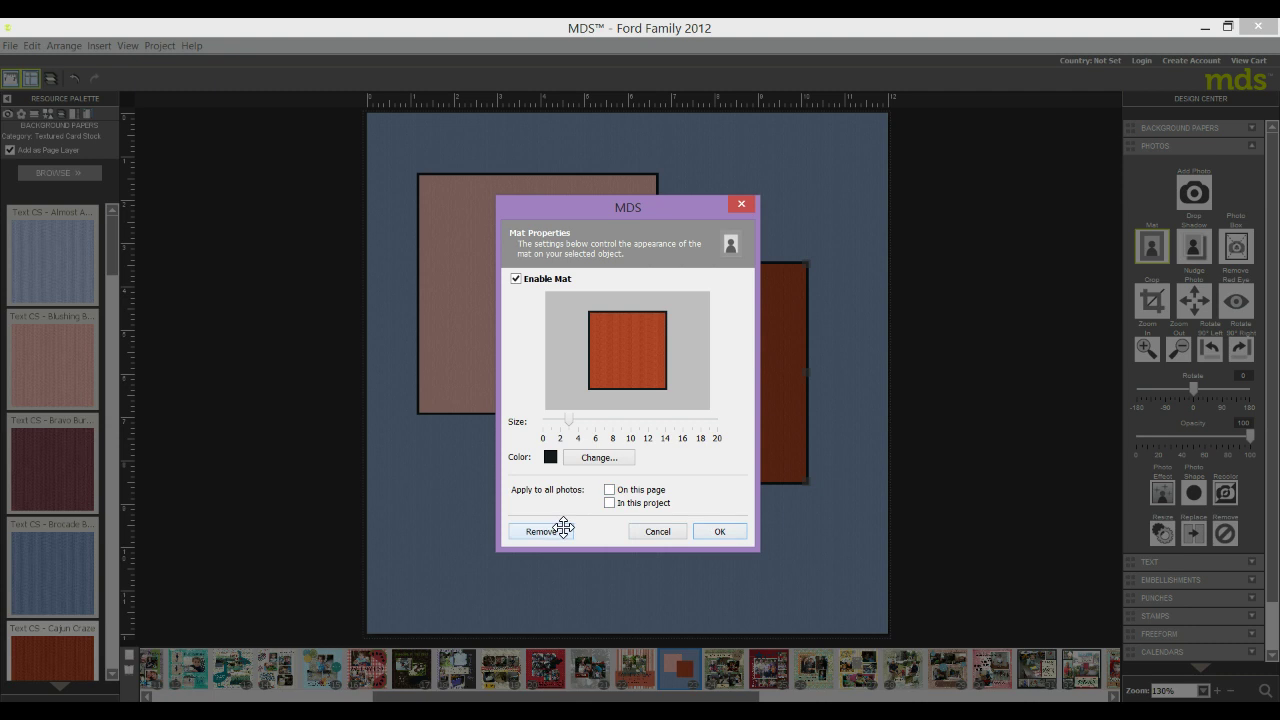
{"action": "left_click_drag", "start_coordinate": [580, 416], "coordinate": [542, 420]}
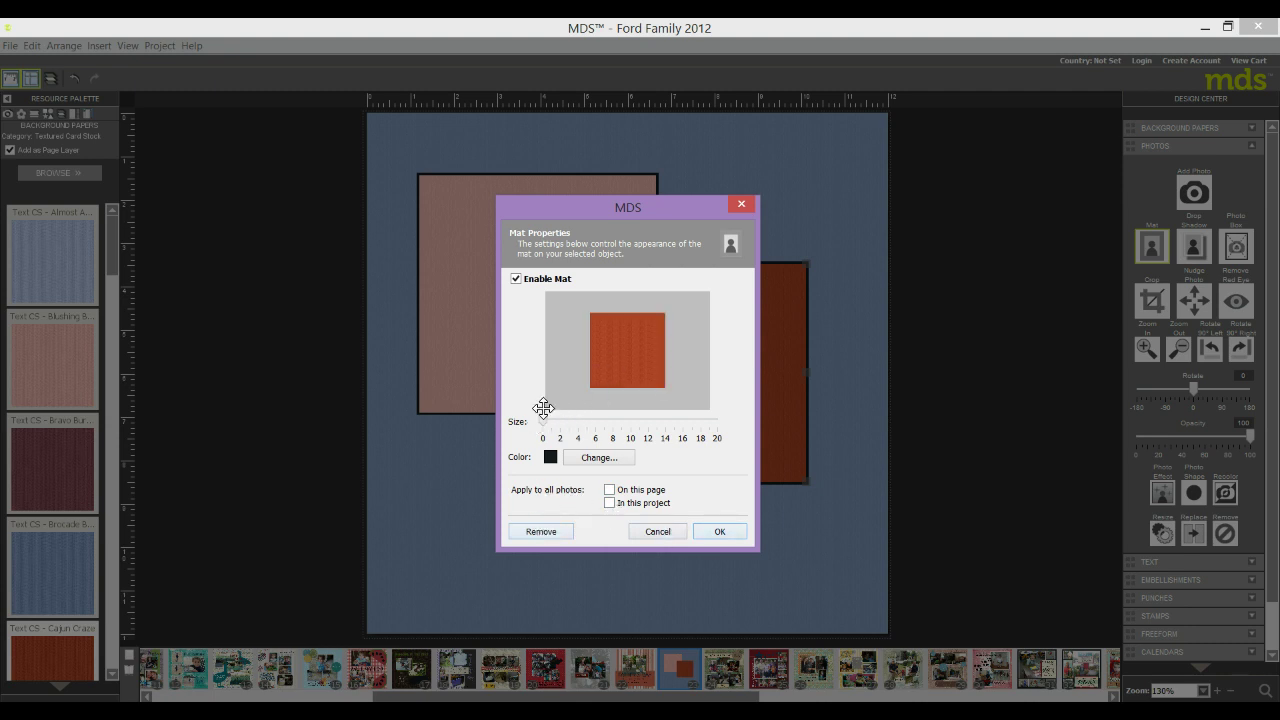
{"action": "left_click", "coordinate": [607, 490]}
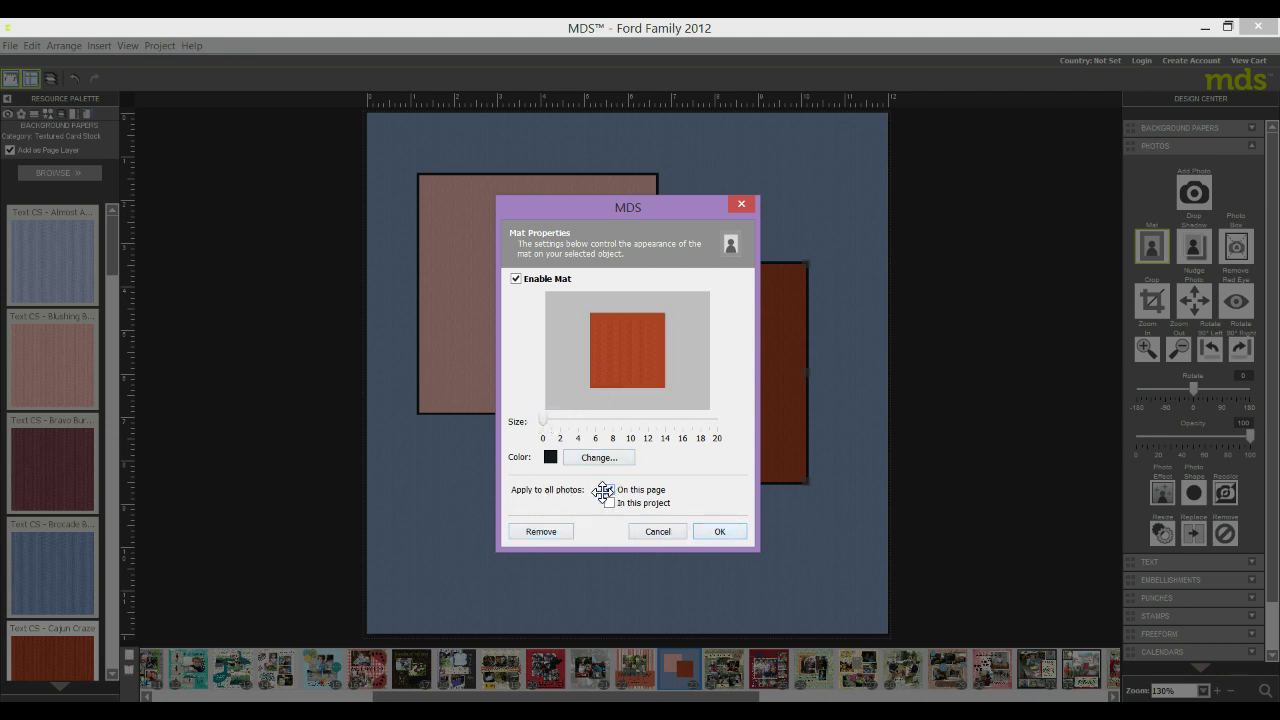
{"action": "left_click", "coordinate": [721, 530]}
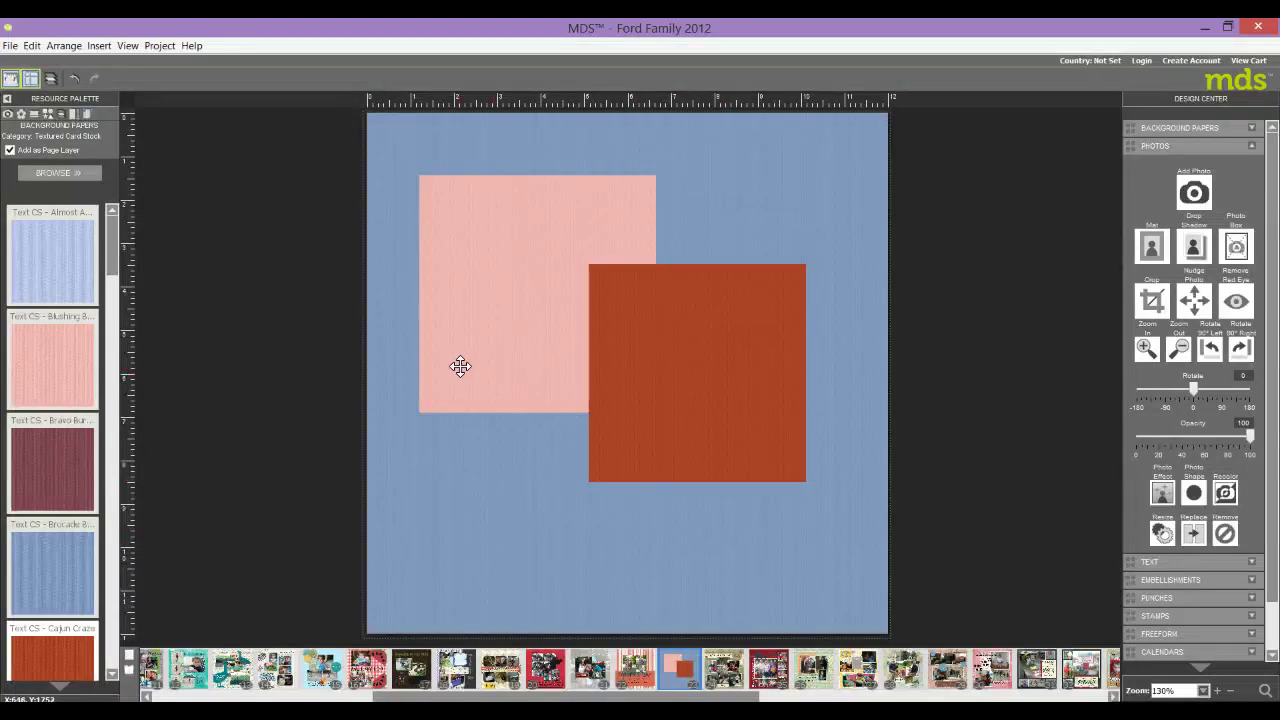
{"action": "left_click", "coordinate": [669, 381]}
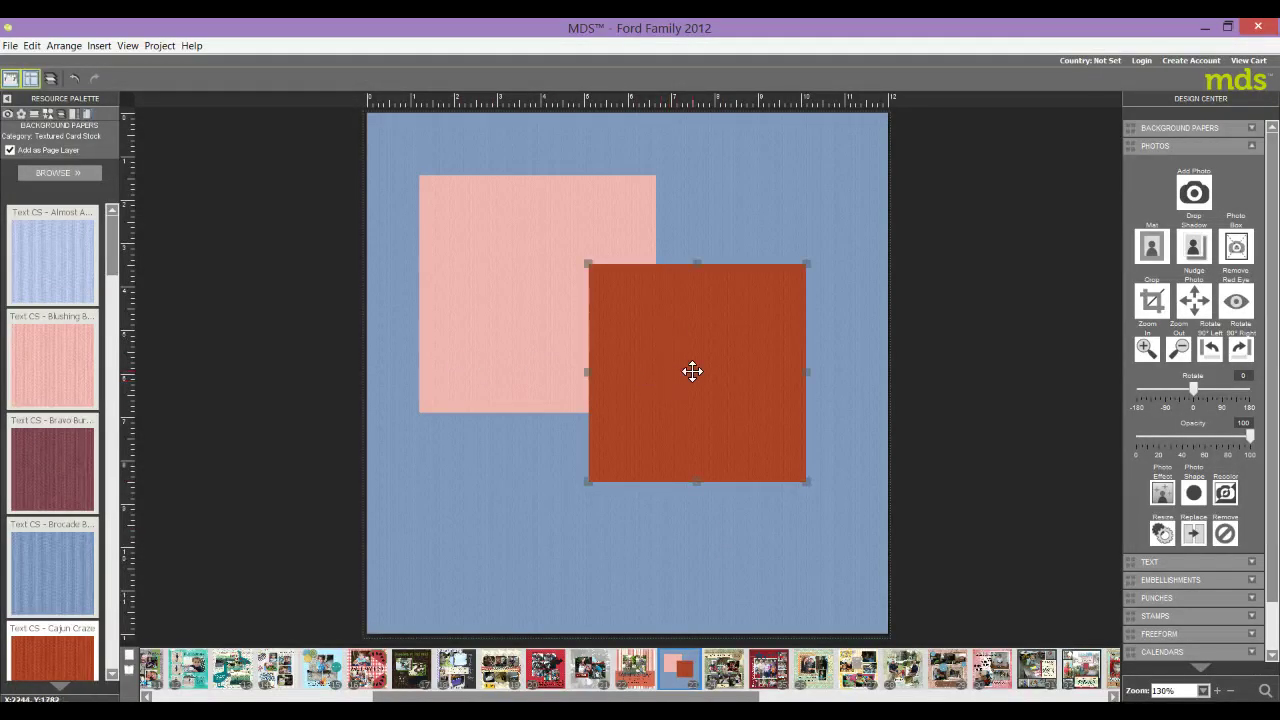
{"action": "double_click", "coordinate": [692, 371]}
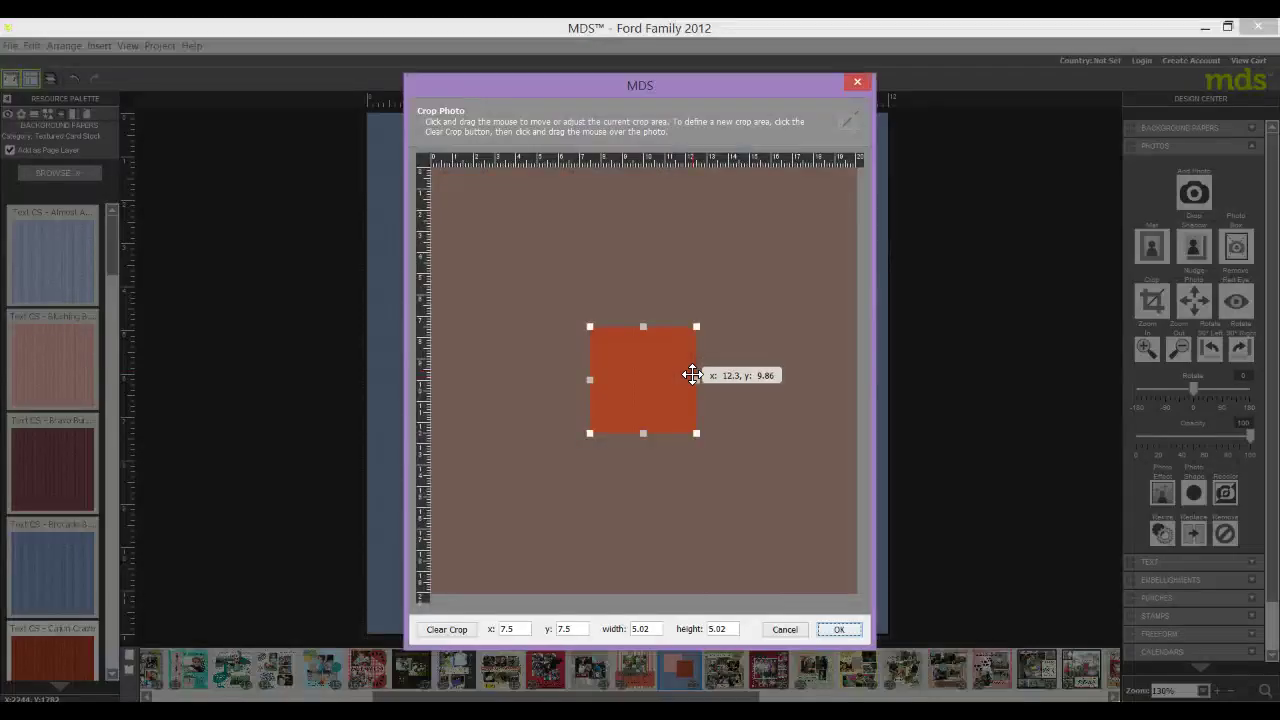
{"action": "left_click", "coordinate": [822, 629]}
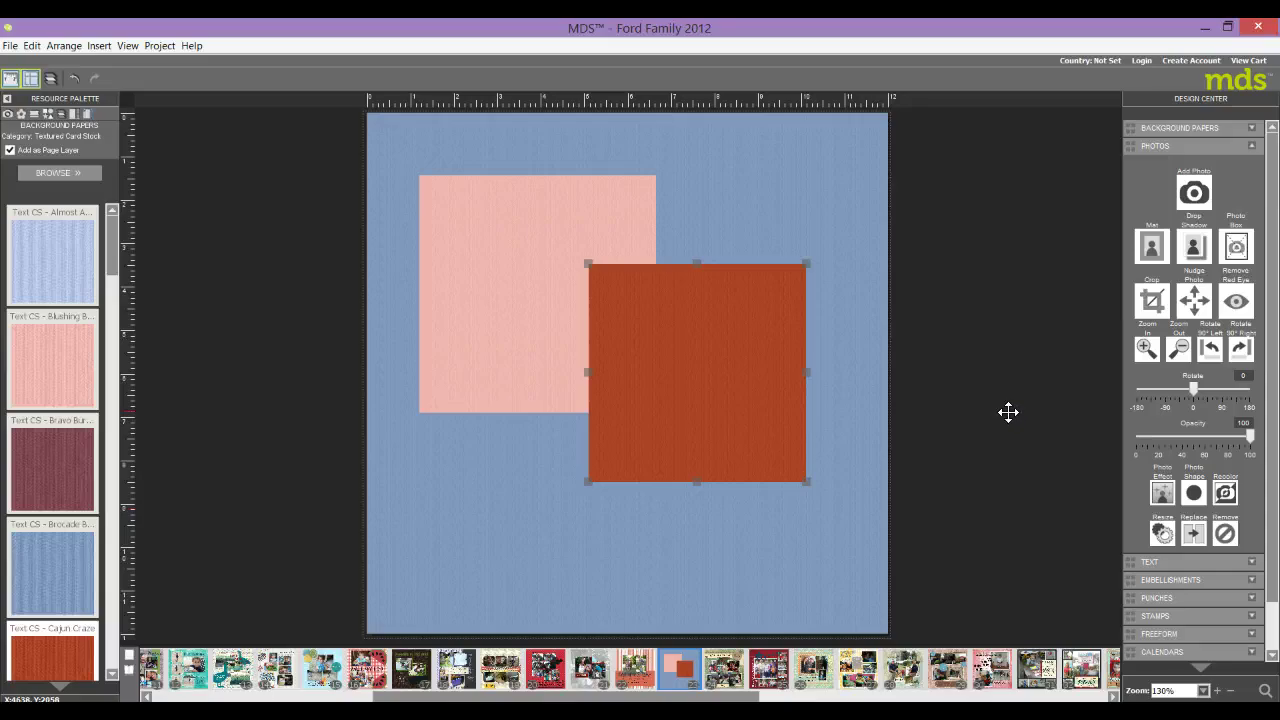
Rip the left edge of the Cajun Craze square with a rip width of about 60.
{"action": "right_click", "coordinate": [681, 374]}
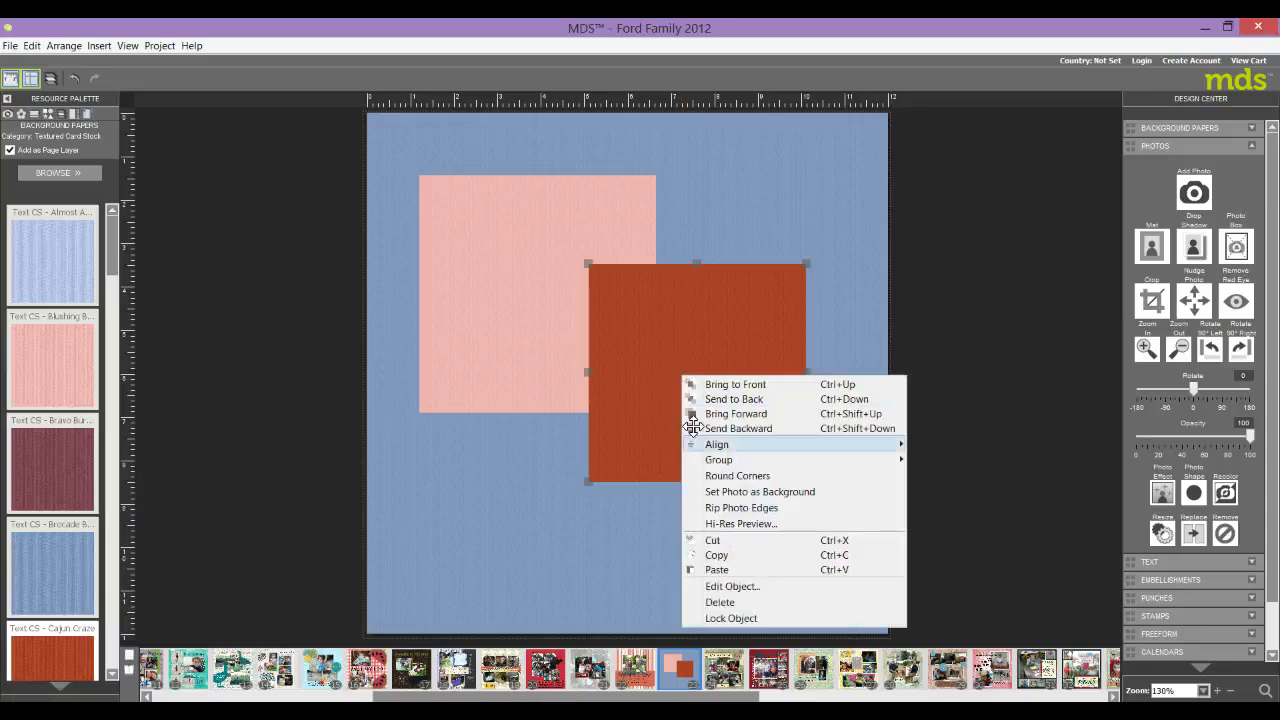
{"action": "left_click", "coordinate": [713, 507]}
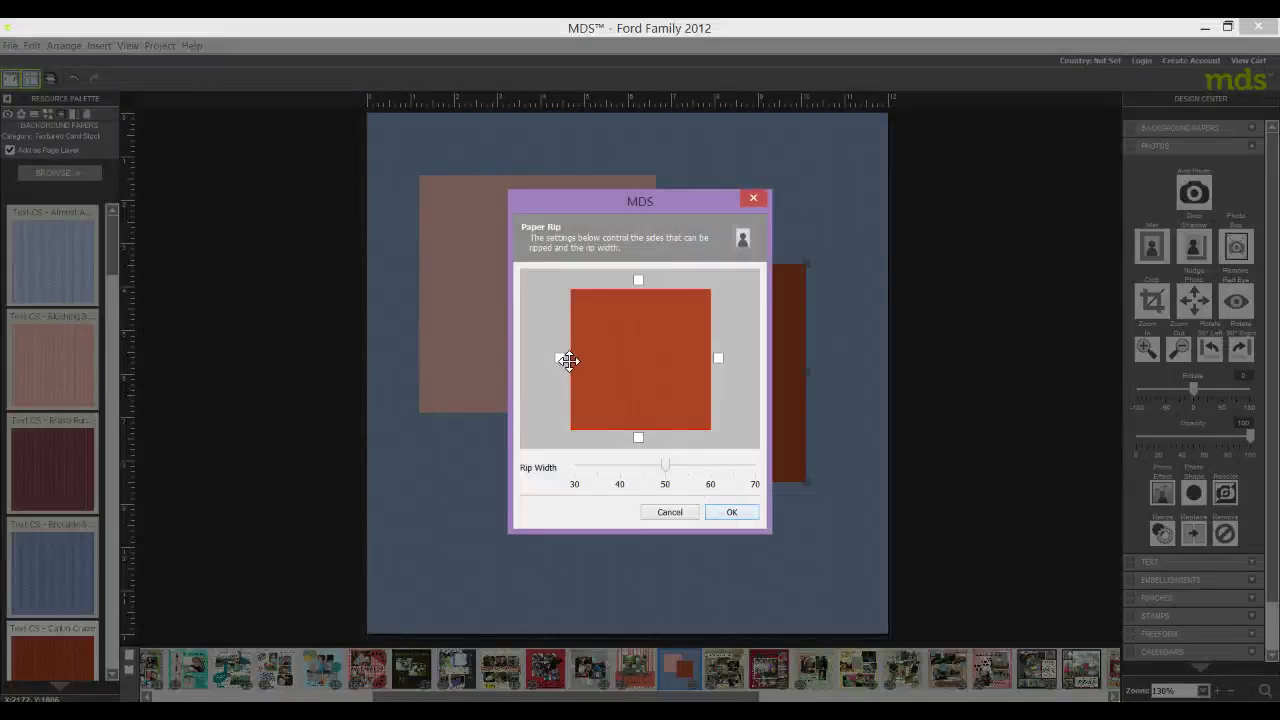
{"action": "left_click", "coordinate": [558, 357]}
{"action": "left_click", "coordinate": [558, 357]}
{"action": "left_click", "coordinate": [557, 358]}
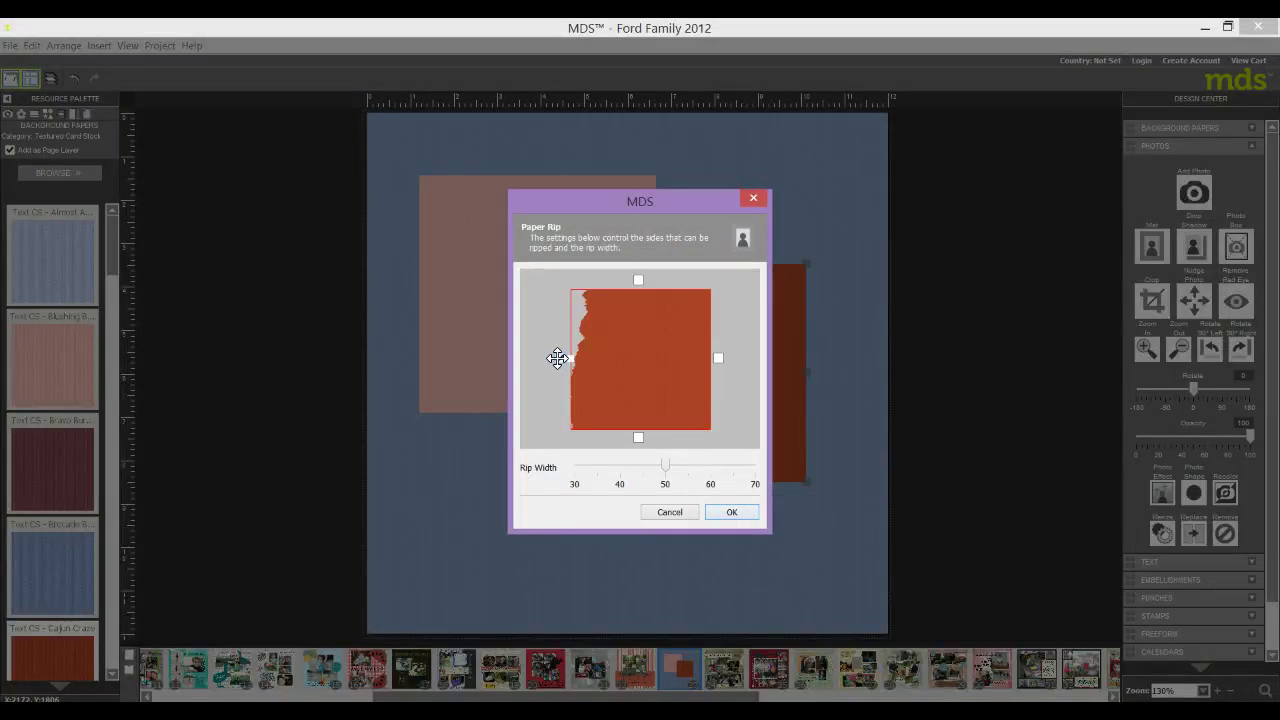
{"action": "left_click", "coordinate": [557, 358]}
{"action": "left_click", "coordinate": [557, 358]}
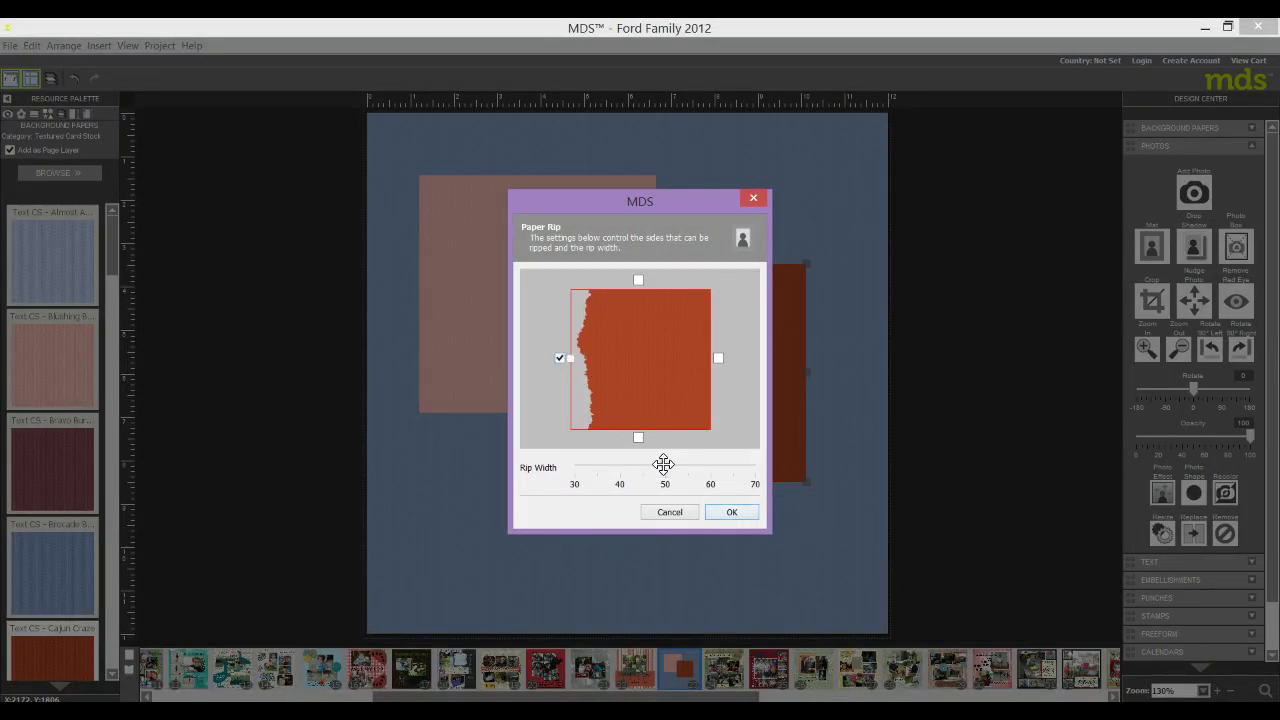
{"action": "left_click_drag", "start_coordinate": [664, 464], "coordinate": [711, 465]}
{"action": "left_click", "coordinate": [729, 513]}
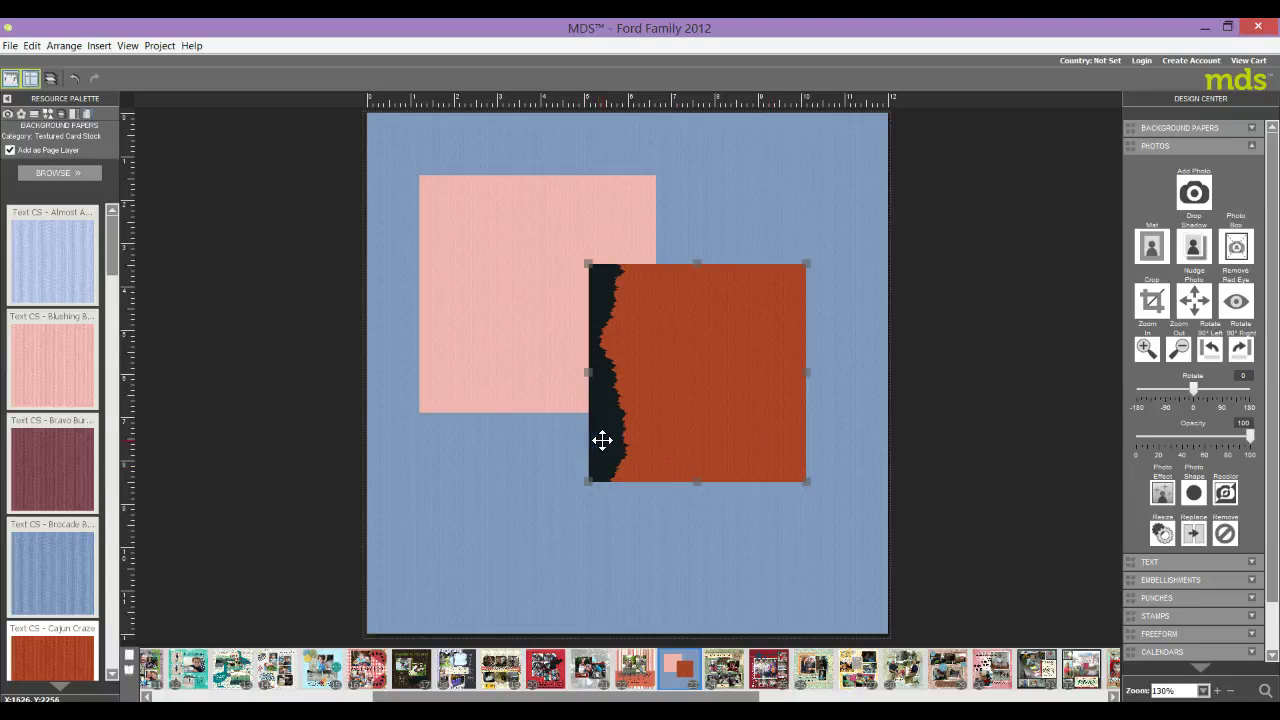
Disable the mat on the Cajun Craze square and move the square up beside the pink square, overlapping its right part.
{"action": "left_click", "coordinate": [1151, 246]}
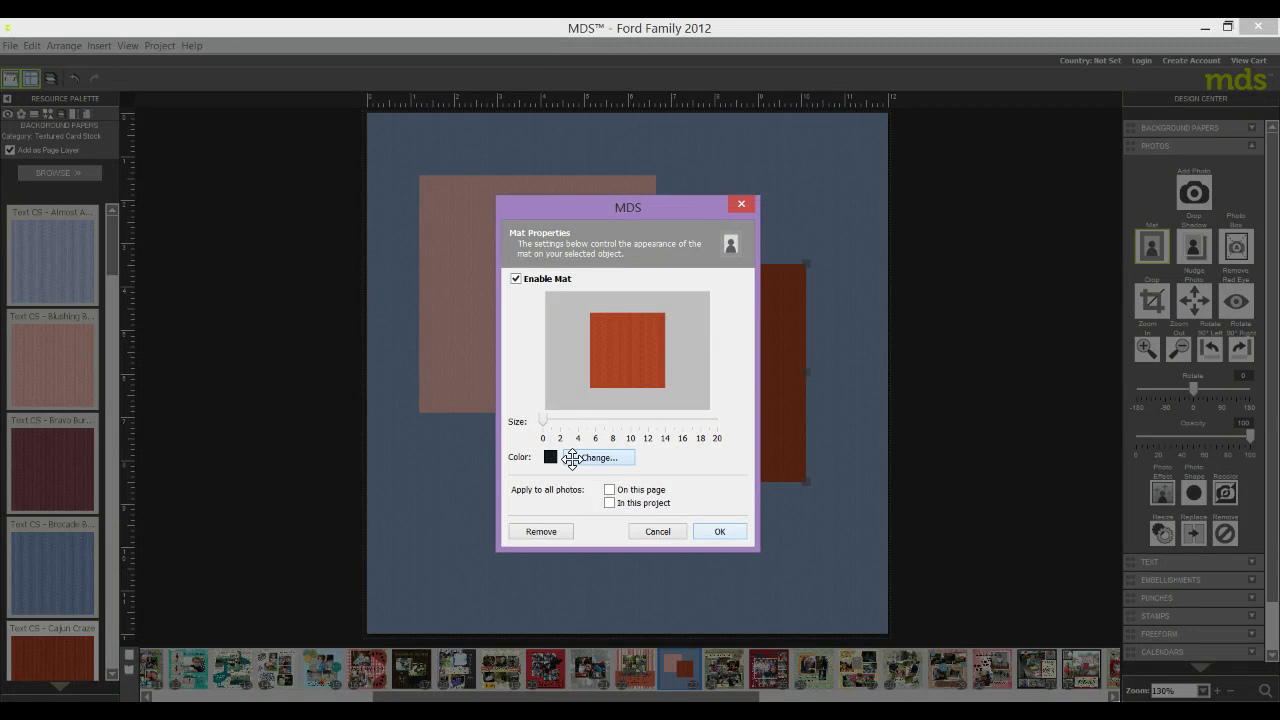
{"action": "left_click", "coordinate": [572, 458]}
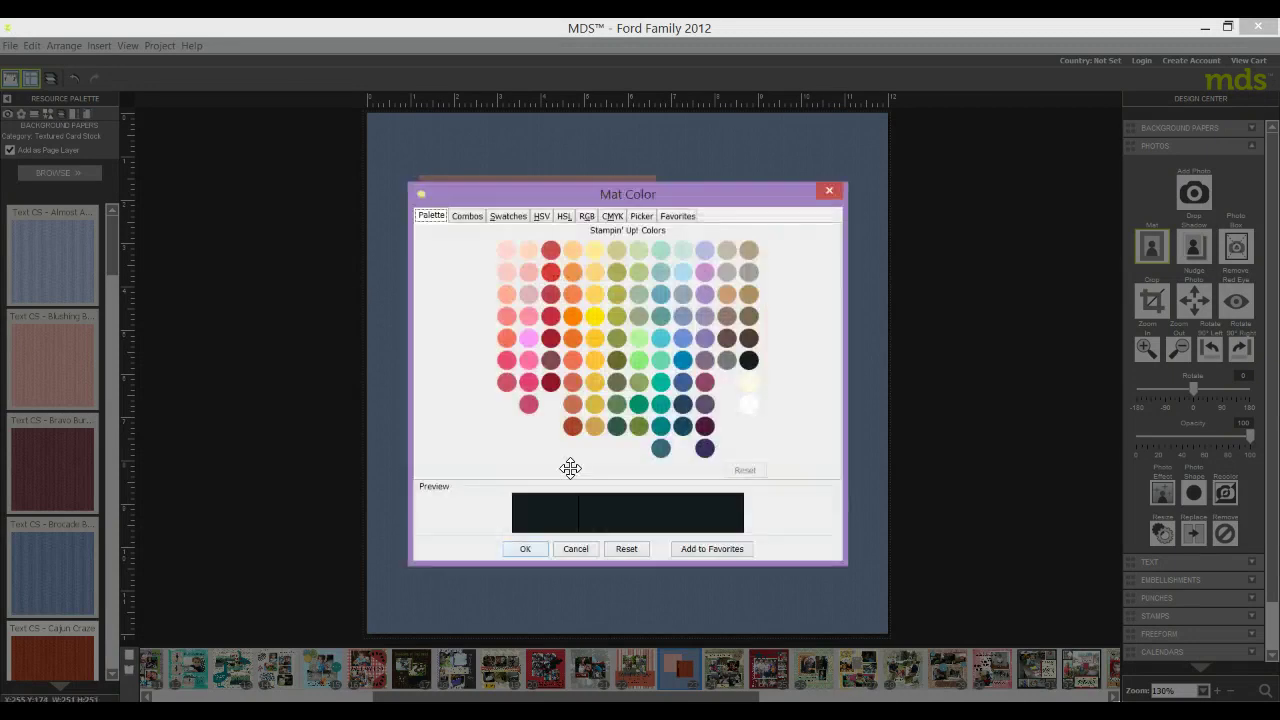
{"action": "left_click", "coordinate": [521, 546]}
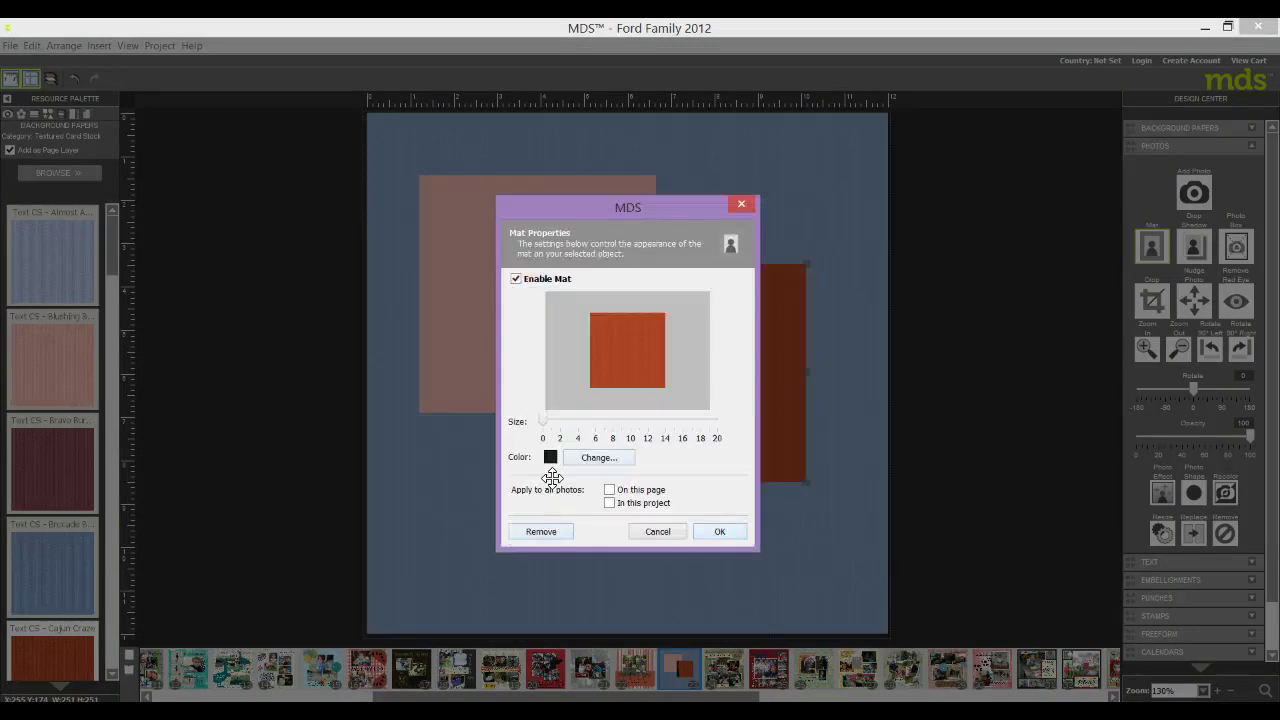
{"action": "left_click", "coordinate": [515, 278]}
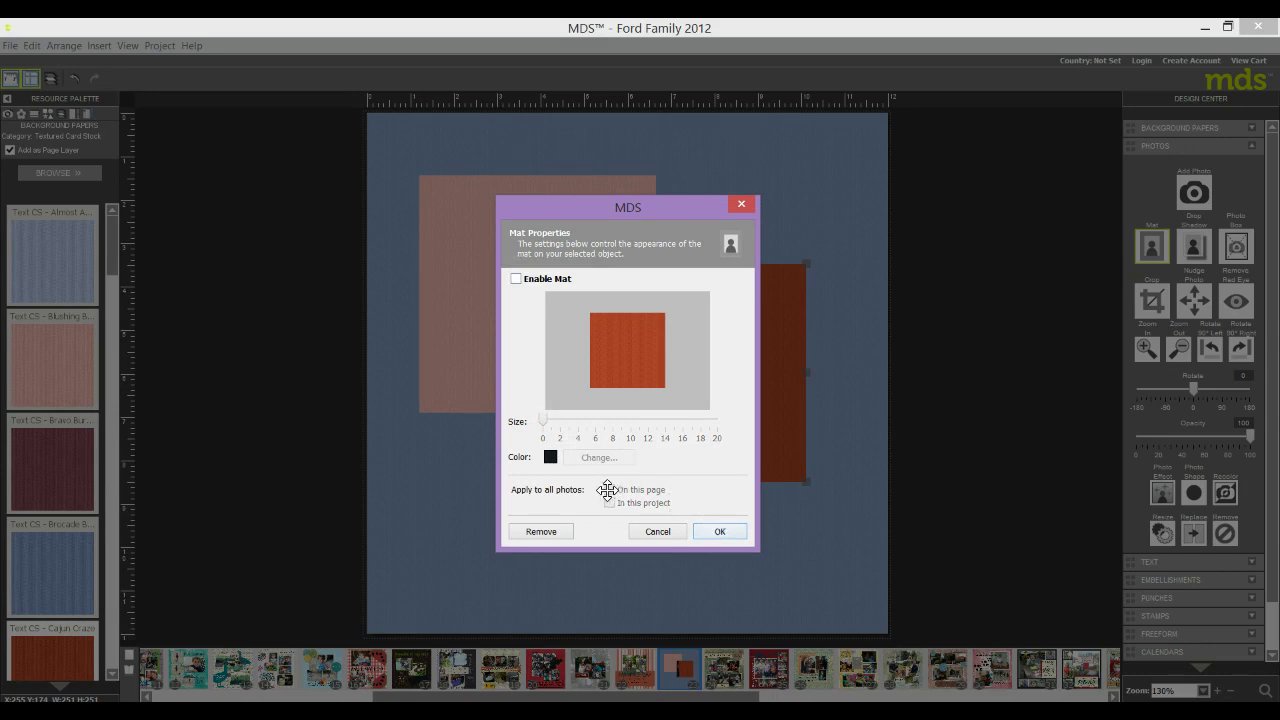
{"action": "left_click", "coordinate": [720, 531]}
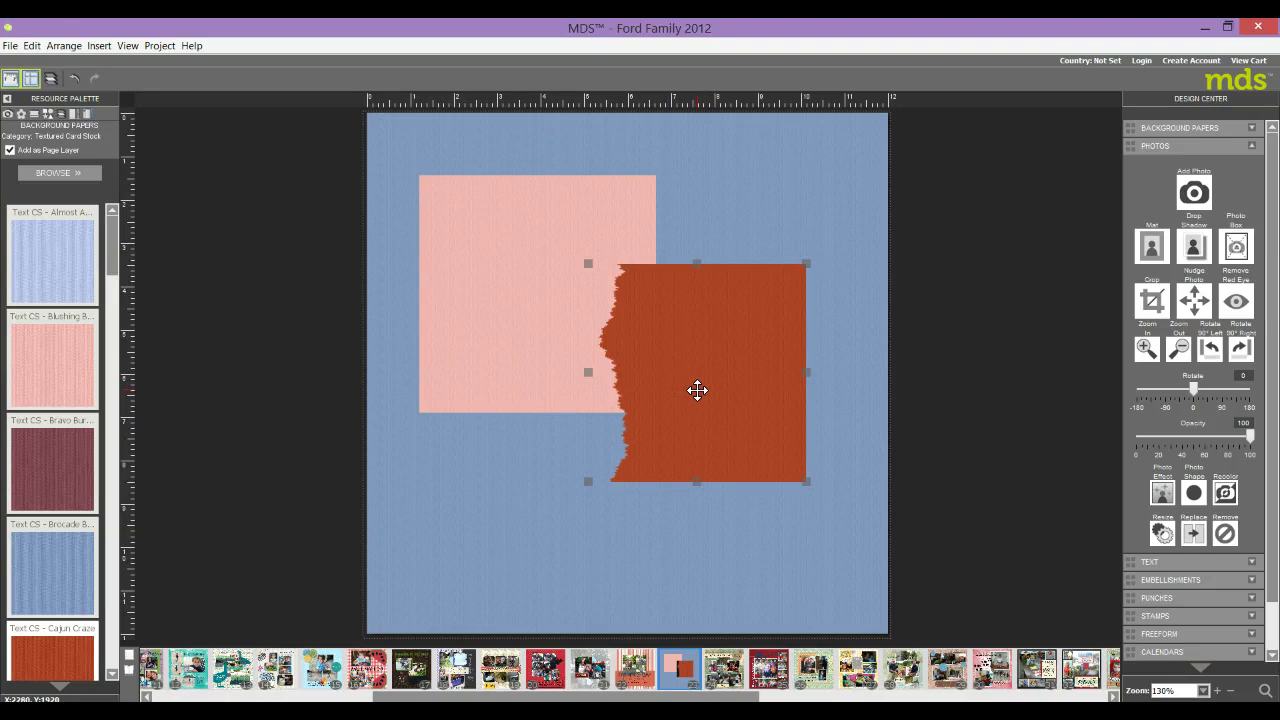
{"action": "left_click_drag", "start_coordinate": [694, 398], "coordinate": [677, 320]}
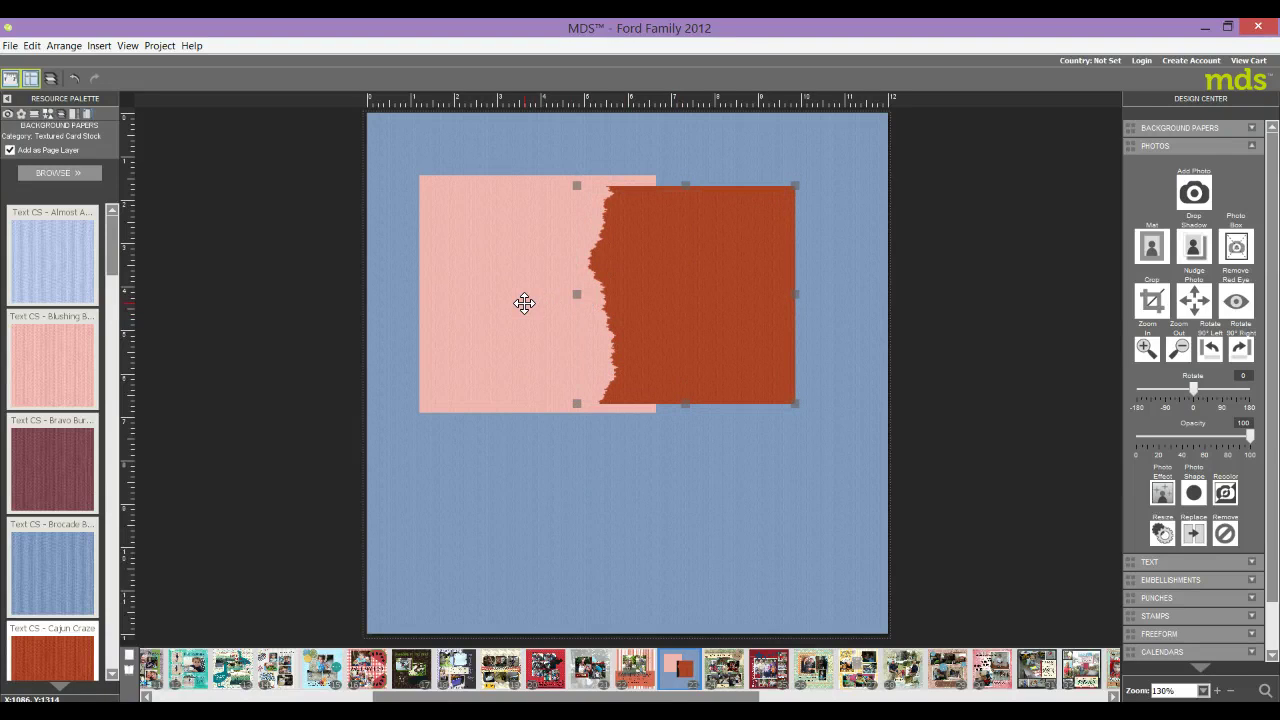